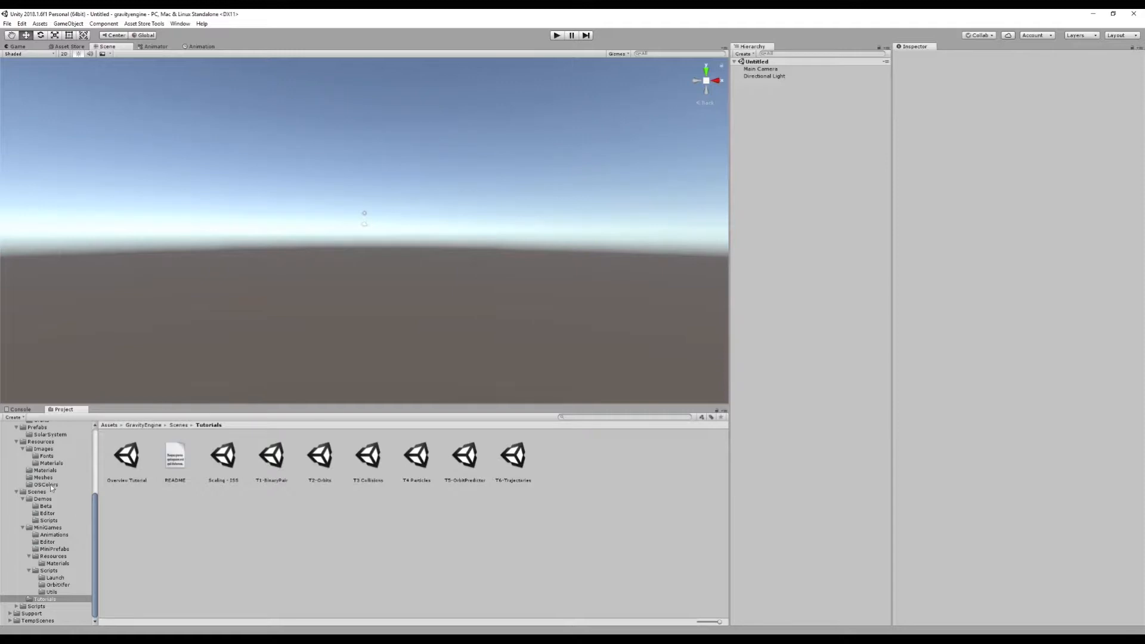
Show the contents of the GravityEngine Prefabs folder and create an empty game object named GE in the scene.
scroll(63, 479, up, 2)
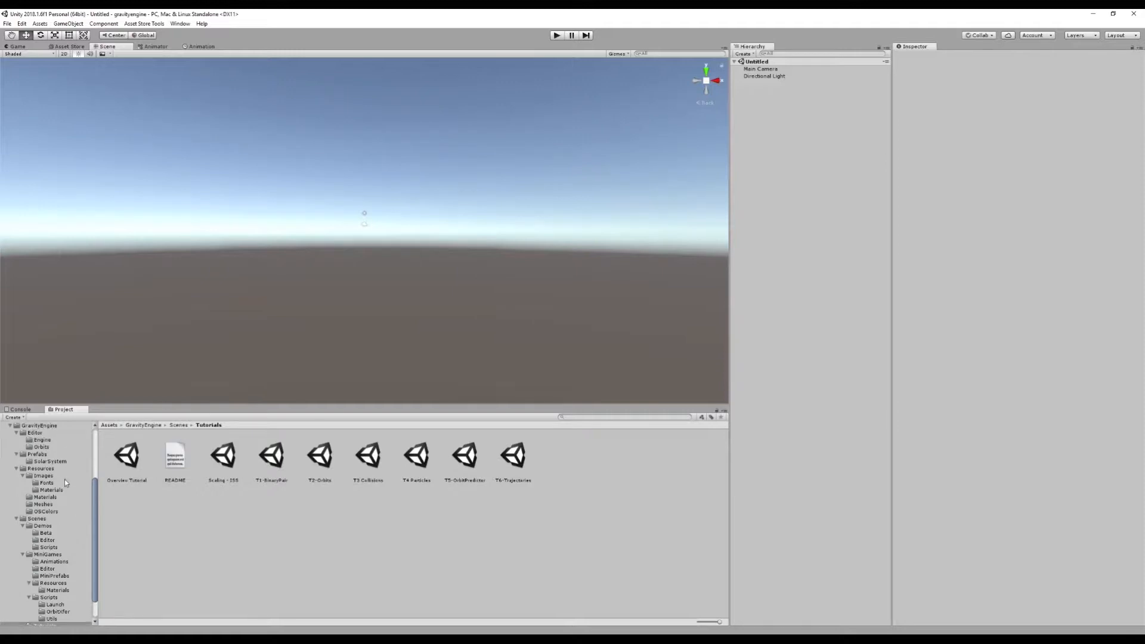
click(37, 455)
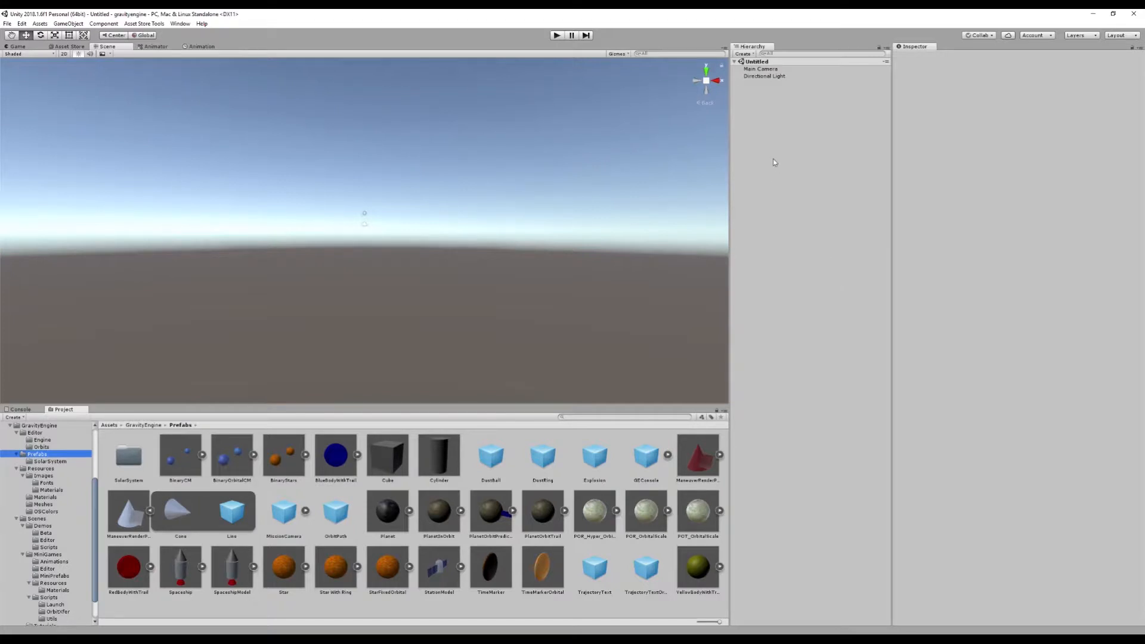
right_click(754, 124)
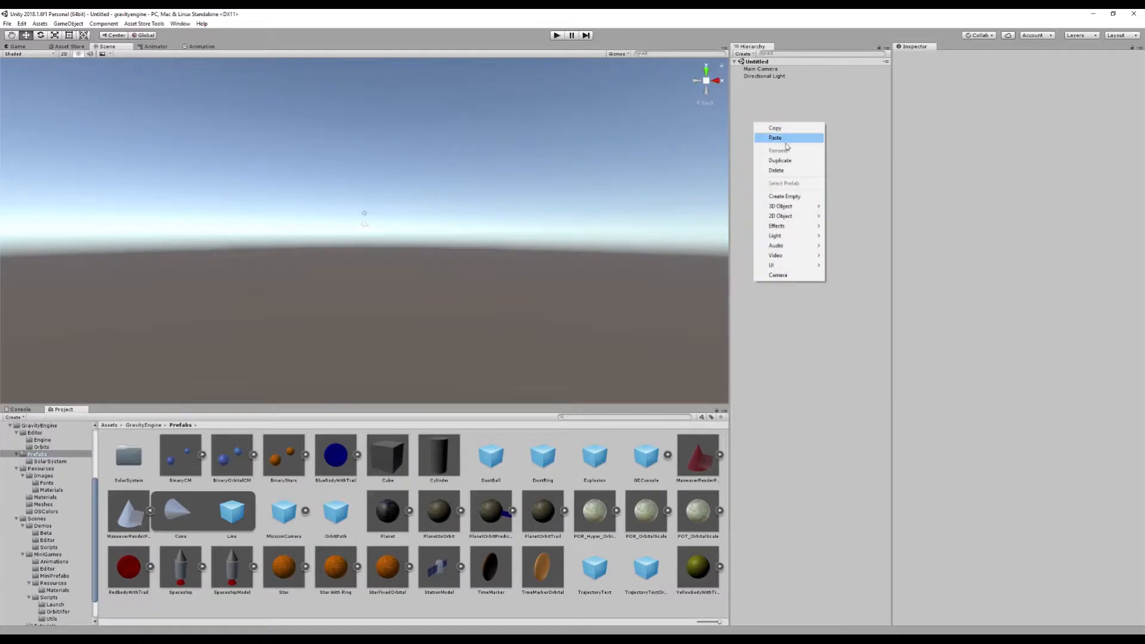
click(789, 199)
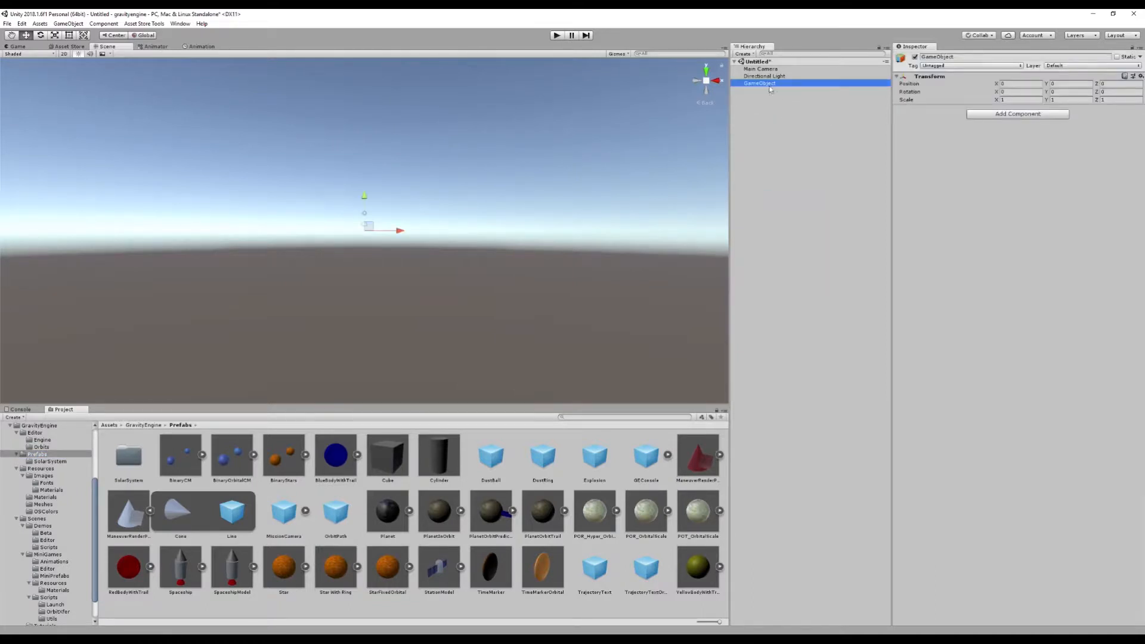
text(GE)
key(Return)
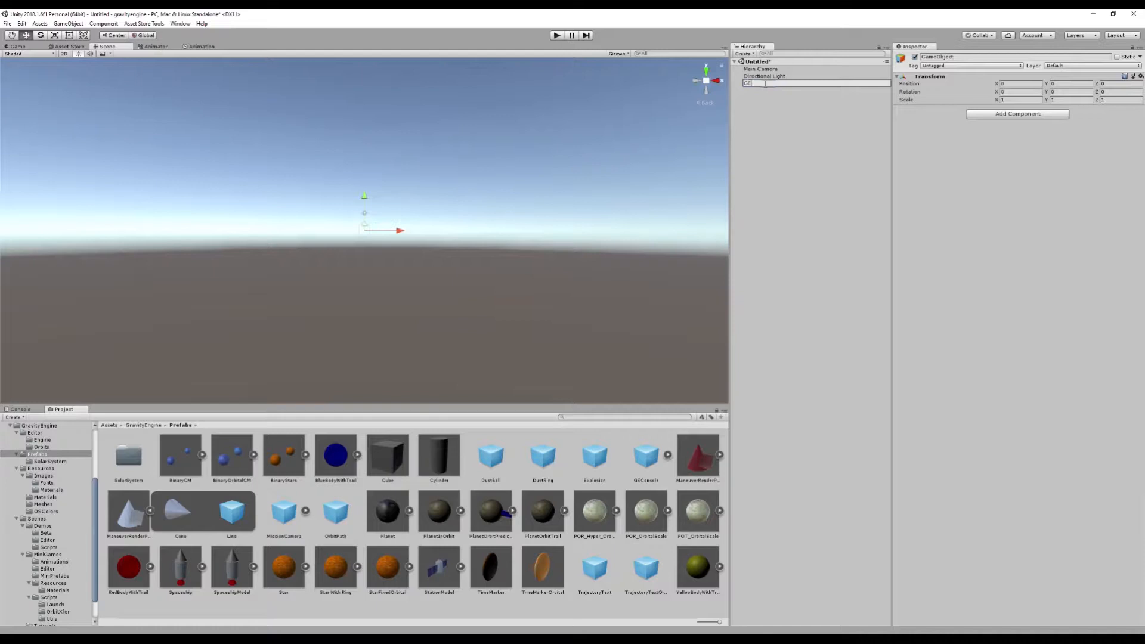
Add the Gravity Engine component to the GE object.
click(1031, 114)
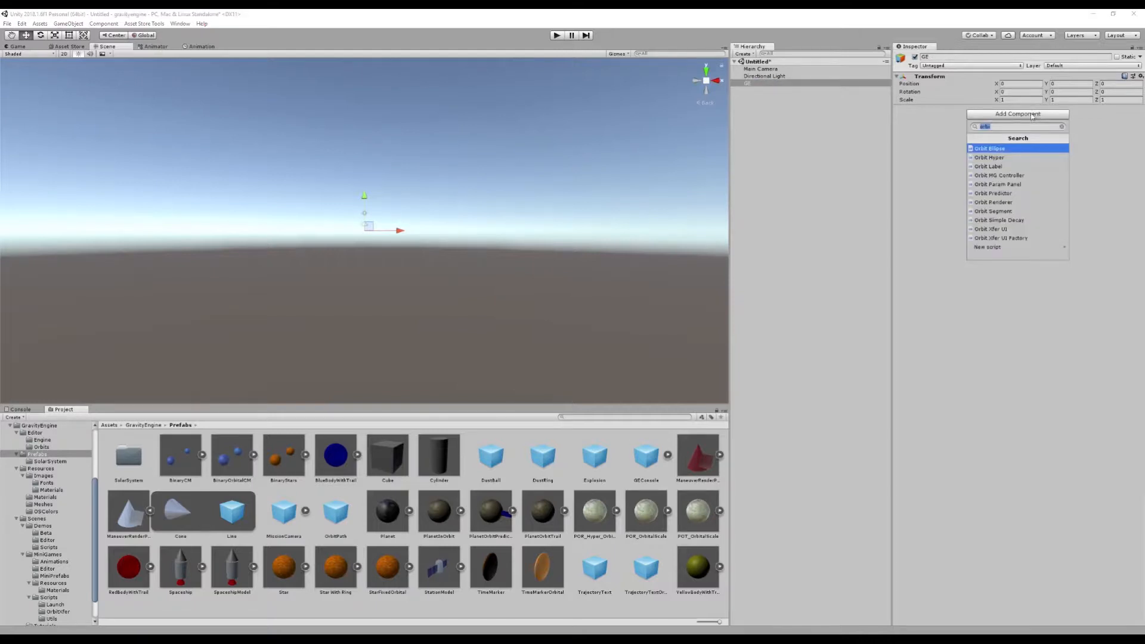
text(gr)
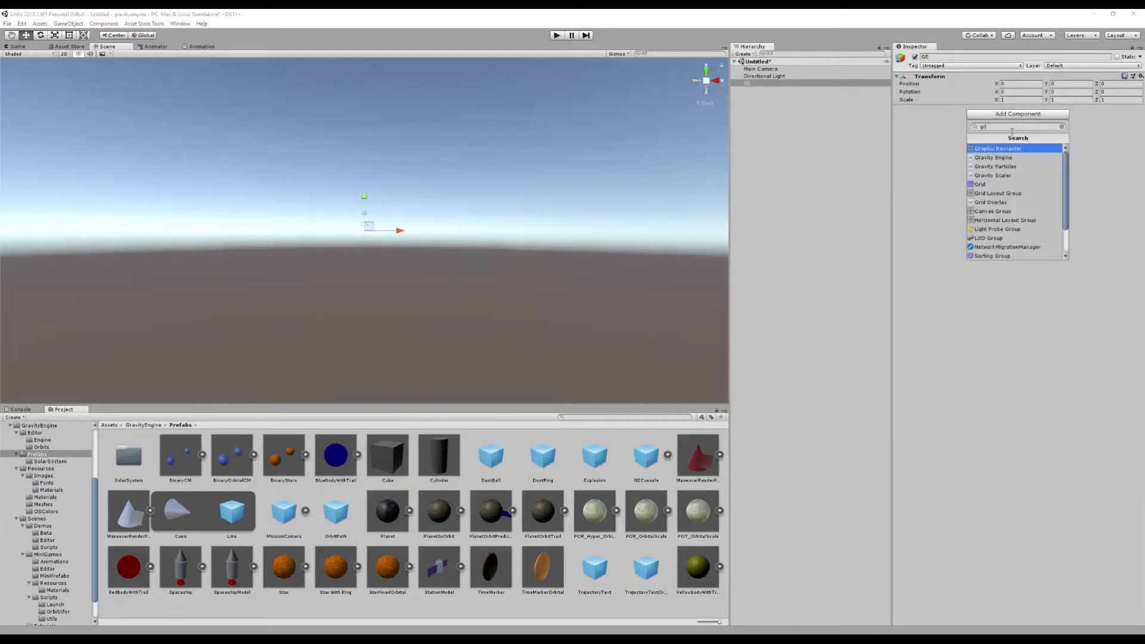
click(999, 157)
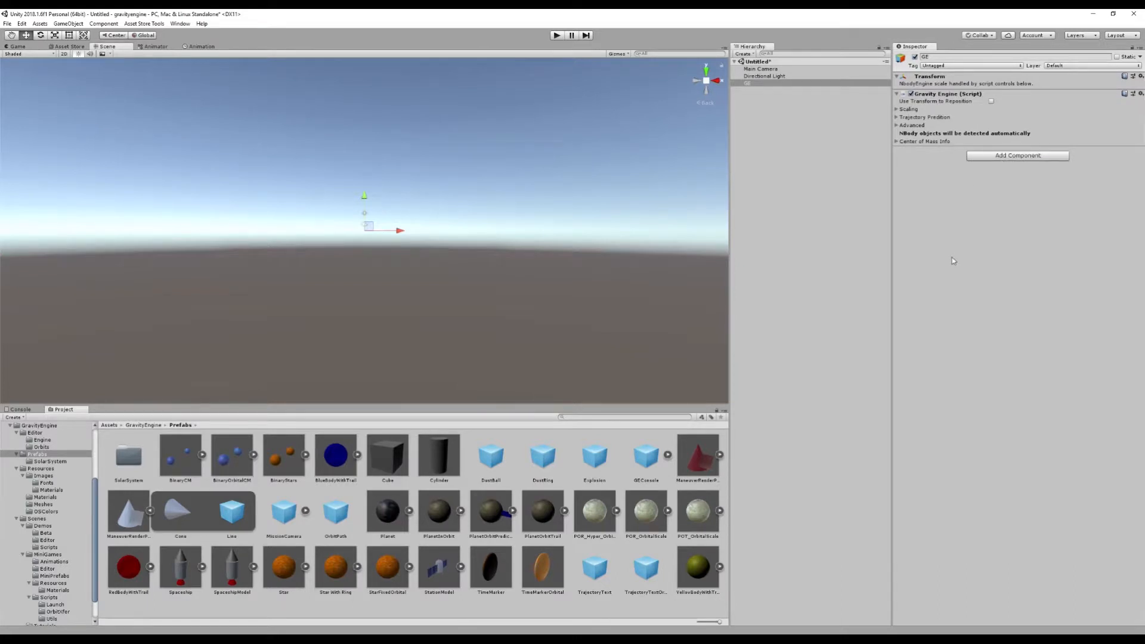
Expand the Gravity Engine's Scaling, Trajectory Prediction and Advanced settings and examine the option that automatically adds NBody objects.
click(897, 110)
click(896, 149)
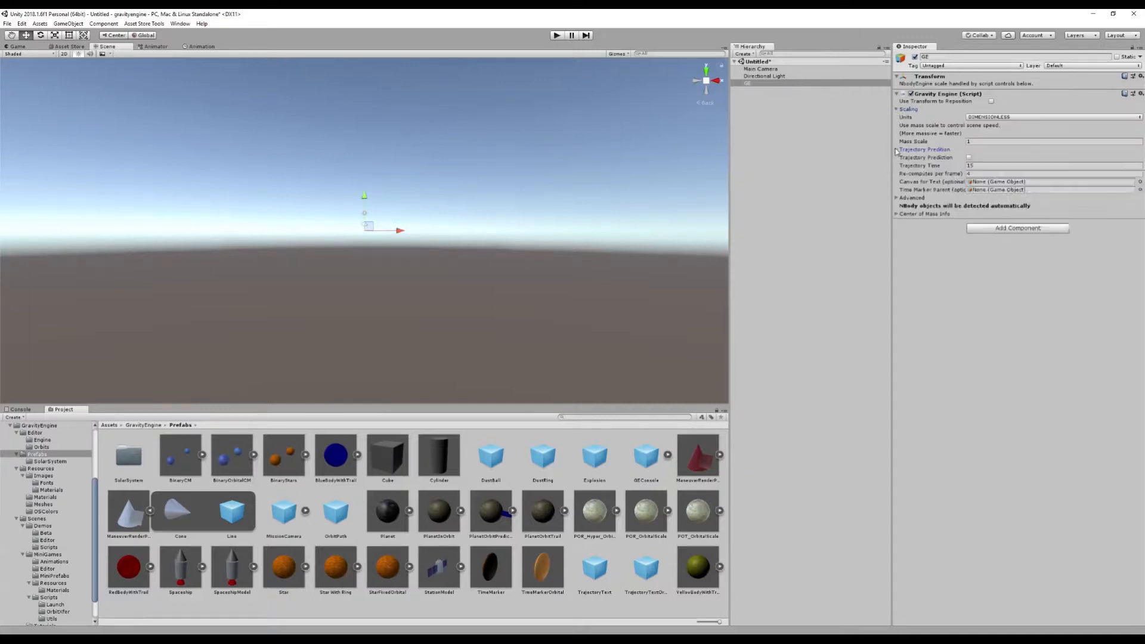
click(897, 198)
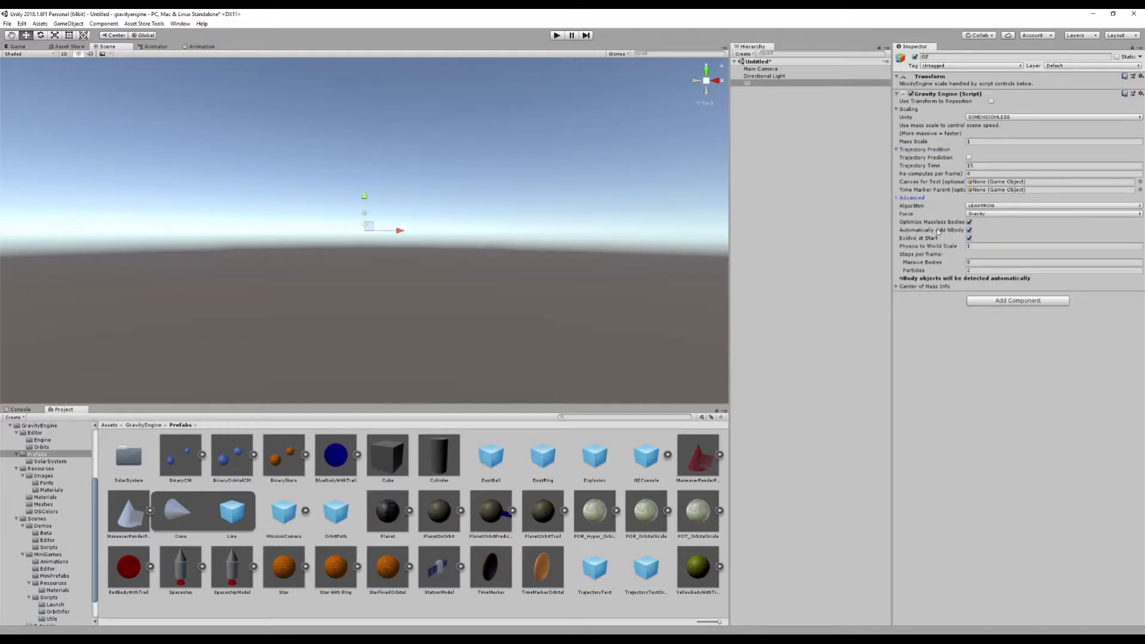
click(968, 230)
click(969, 230)
mouse_move(928, 235)
Create another empty game object at the scene's root level and name it Planet.
right_click(762, 163)
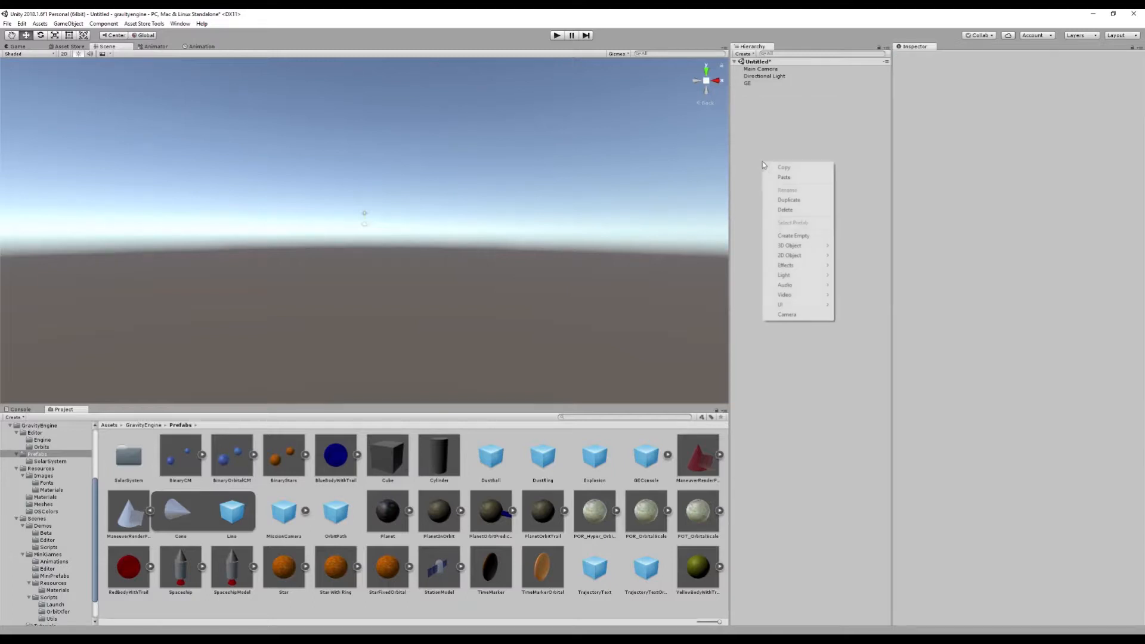
click(793, 236)
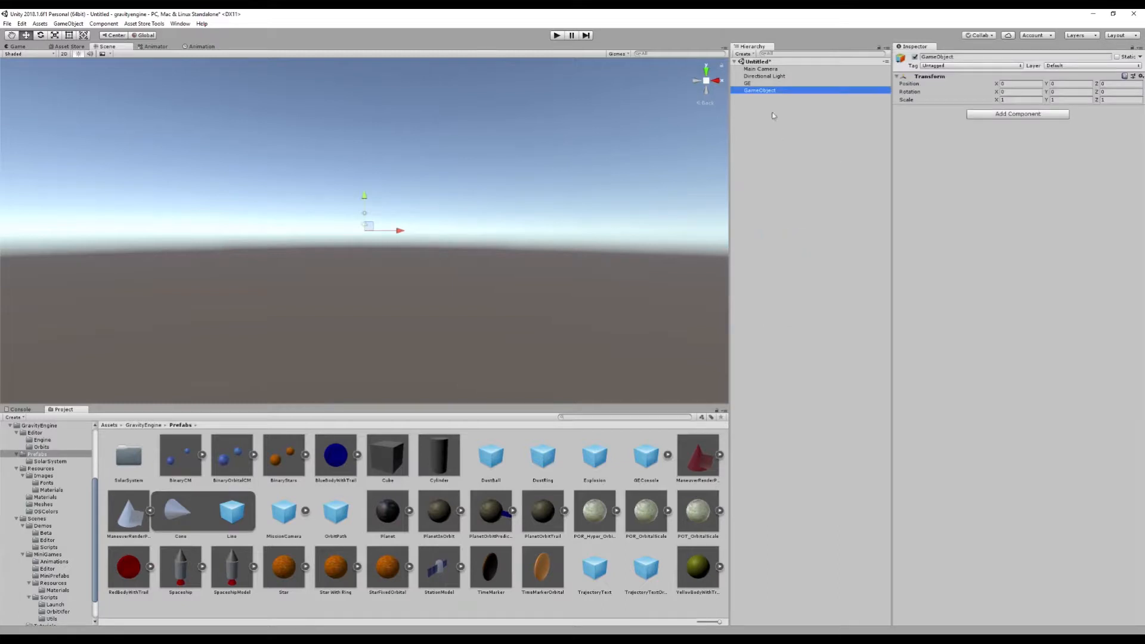
click(763, 90)
text(Planet)
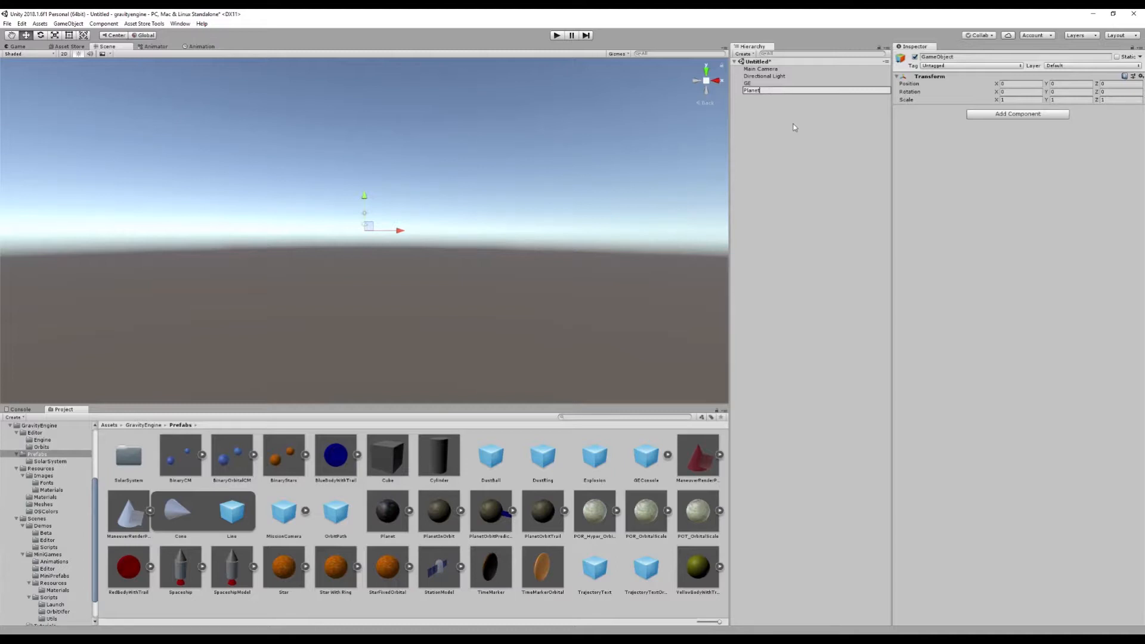
click(774, 118)
Add a 3D sphere as a child of the Planet object.
click(760, 93)
right_click(753, 90)
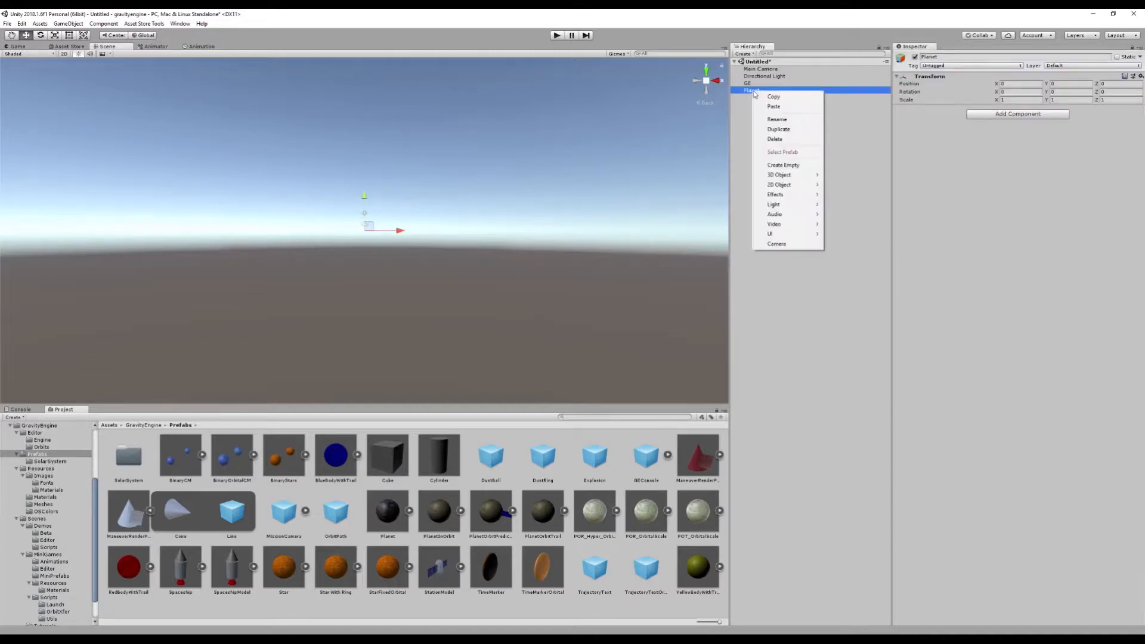
mouse_move(793, 175)
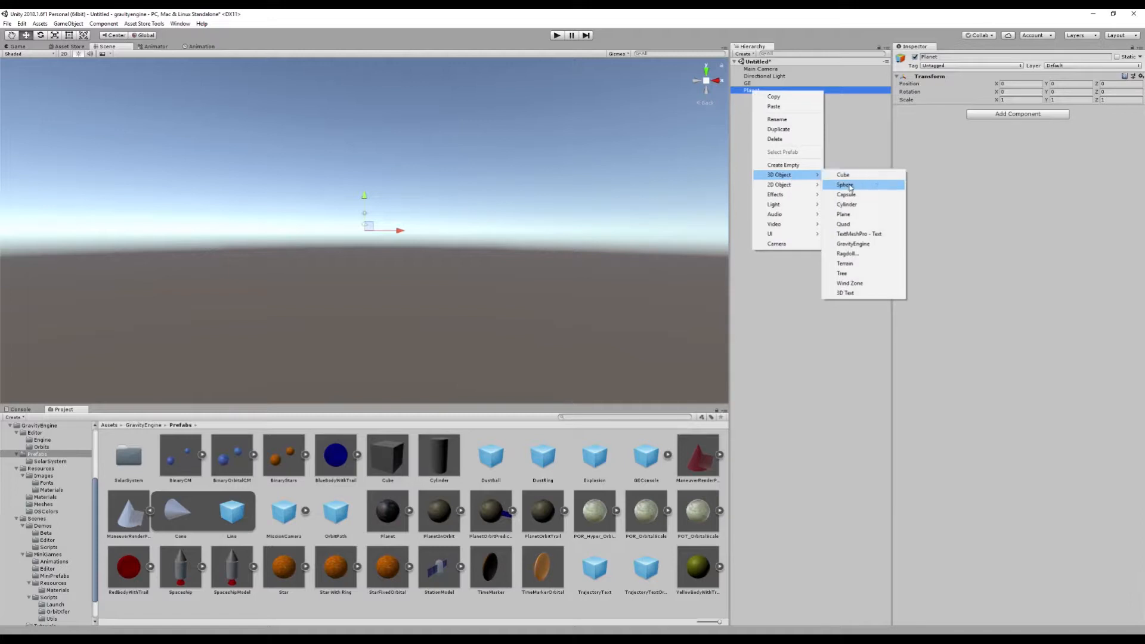
click(847, 185)
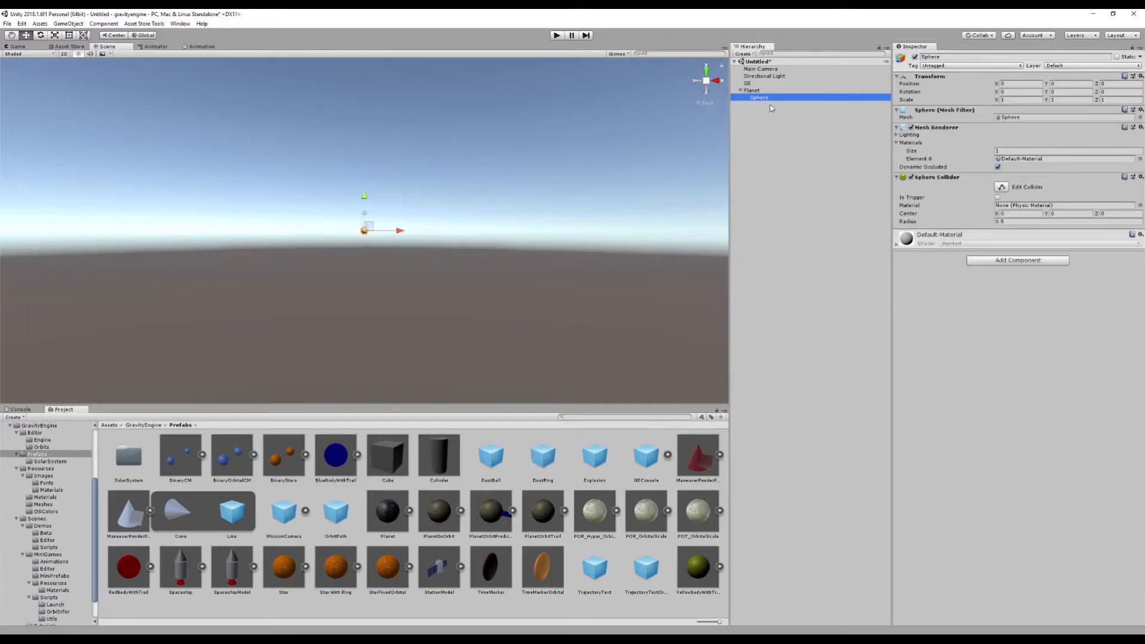
Set the sphere's scale to 4 on the X, Y and Z axes.
click(1012, 100)
text(4)
key(Tab)
text(4)
key(Tab)
text(4)
key(Return)
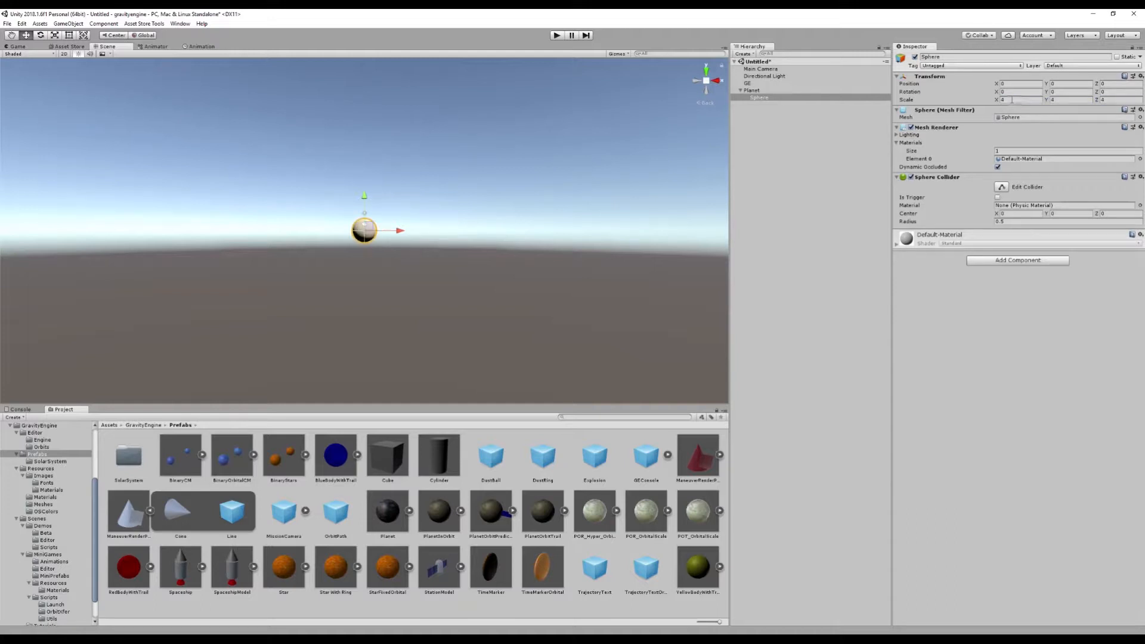
Apply the blue nep0fds1 texture from the Resources Images folder to the sphere and inspect it up close.
click(43, 475)
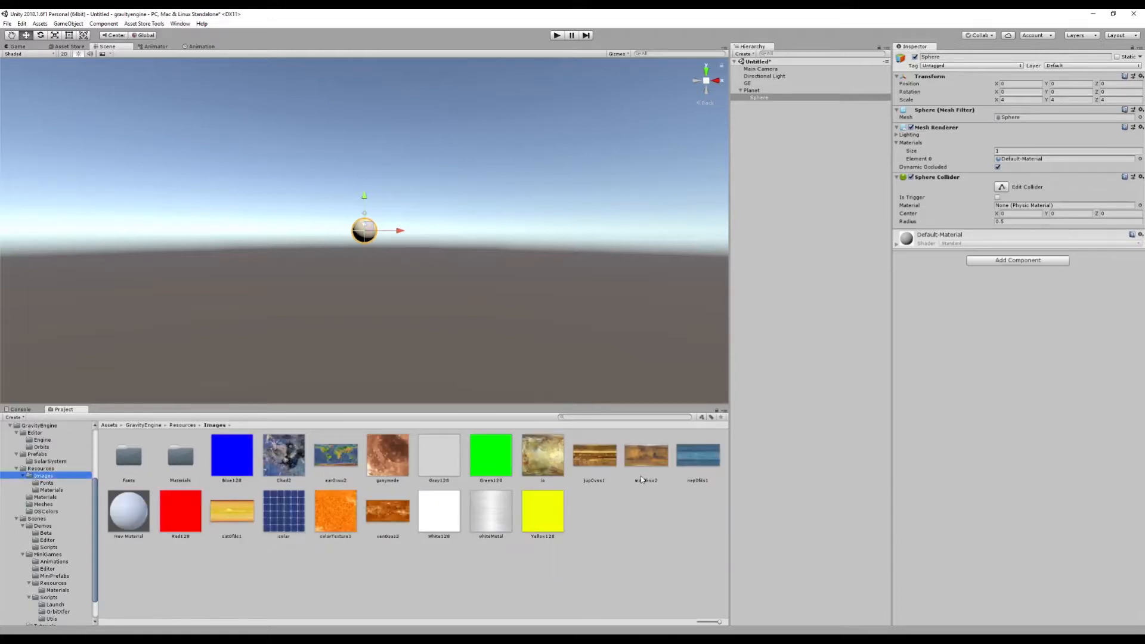
drag(696, 465, 763, 102)
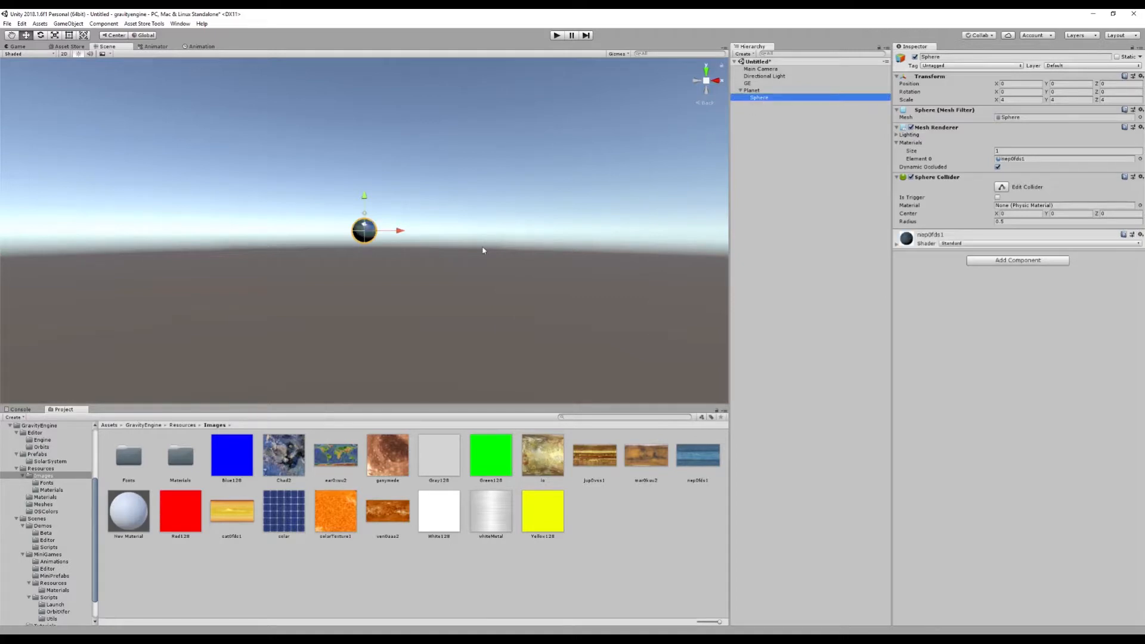
scroll(484, 249, up, 5)
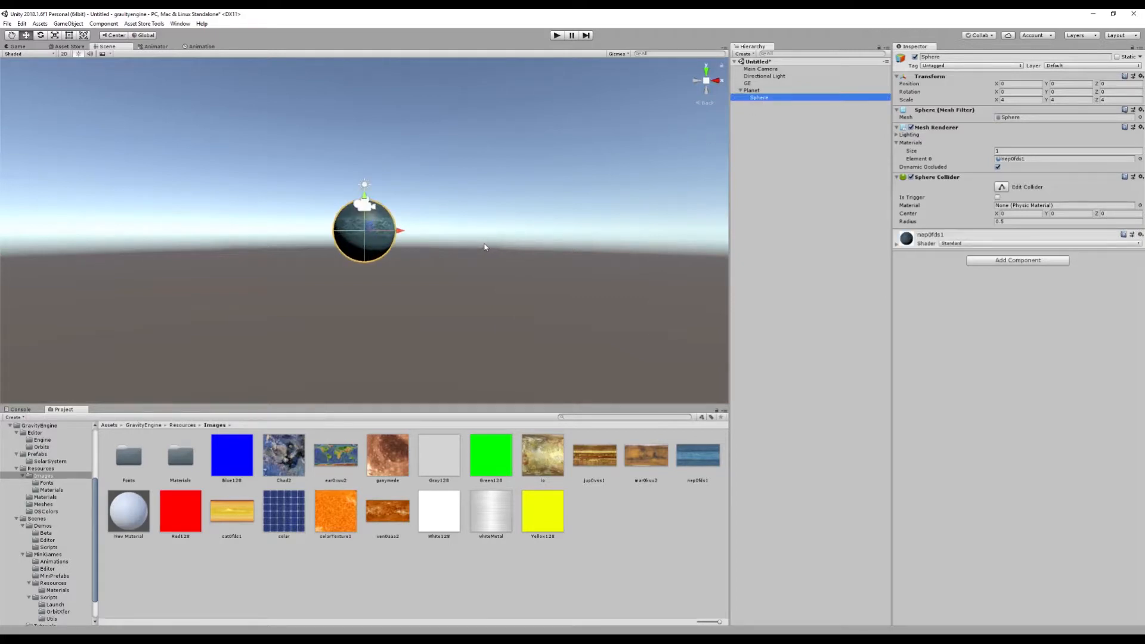
scroll(486, 247, down, 5)
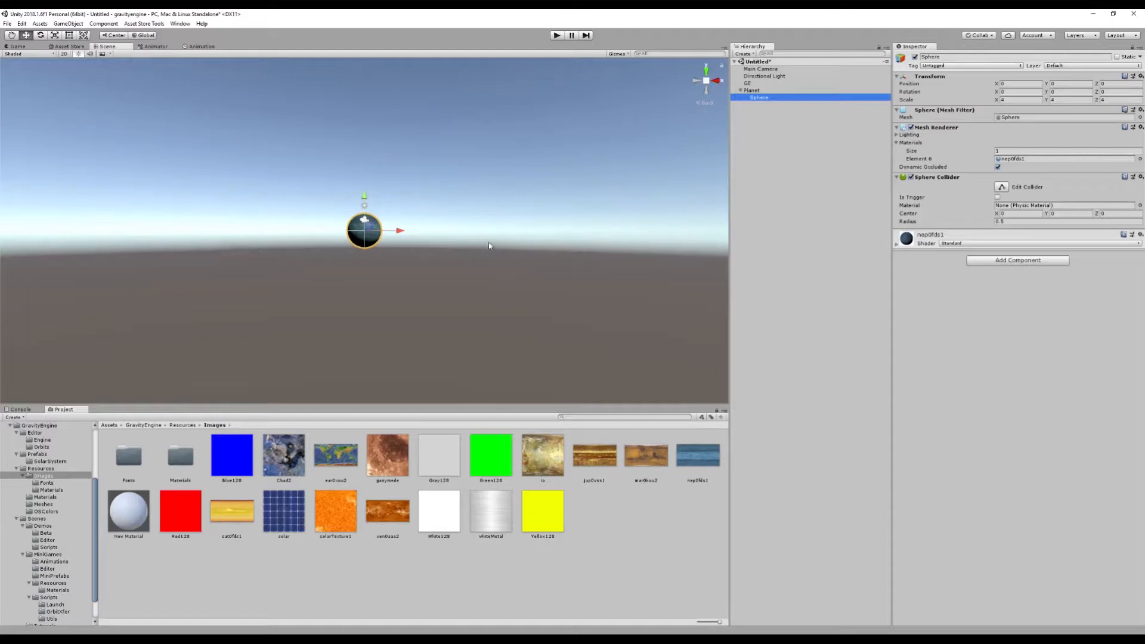
Add an N Body component to the Planet object and set its mass to 100.
click(753, 91)
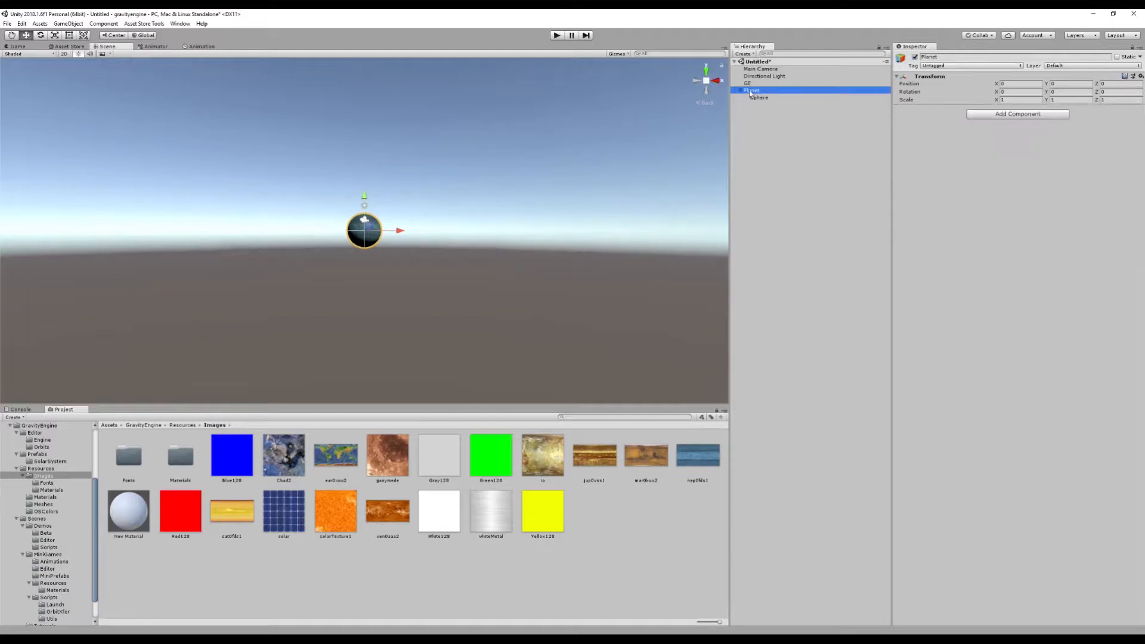
click(1011, 114)
text(nb)
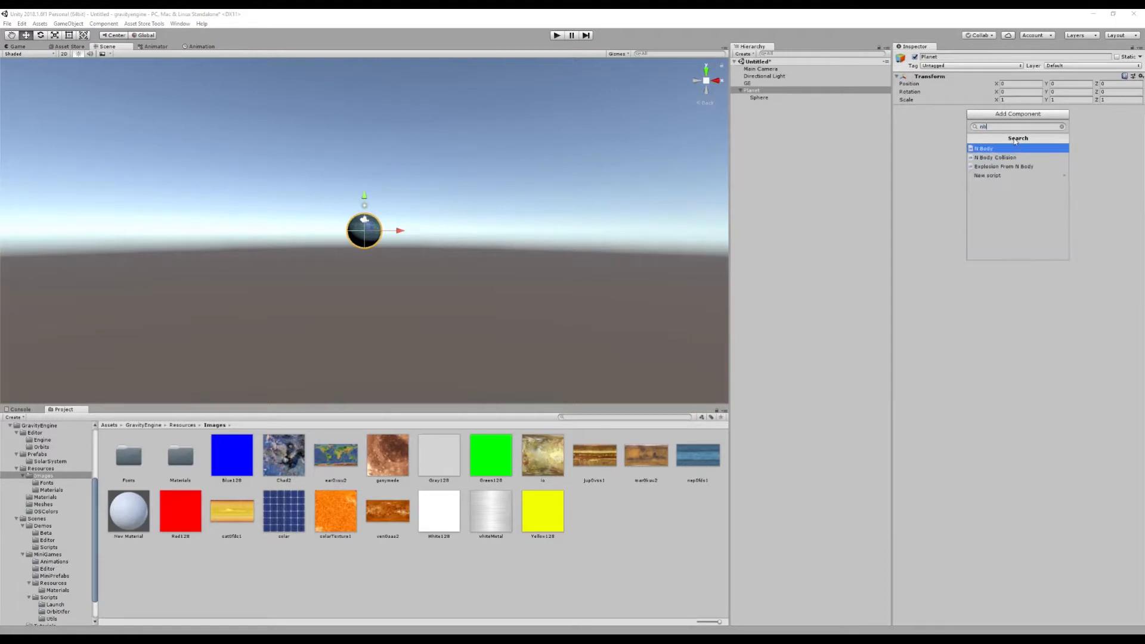
key(Return)
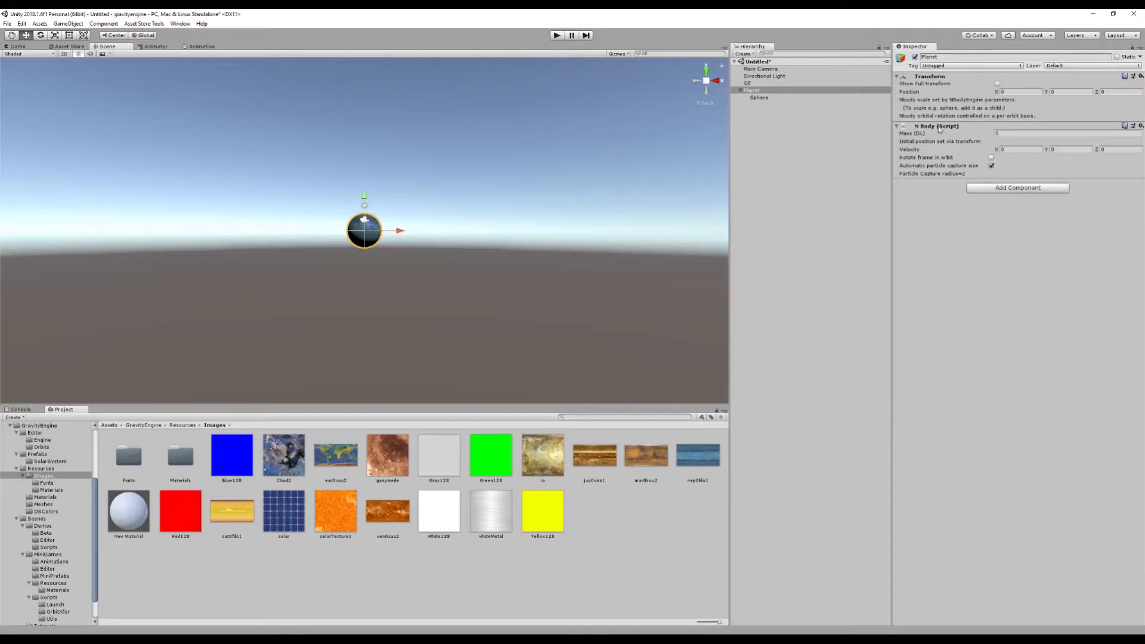
click(1006, 133)
text(100)
Create an empty game object named Ship and place the StationModel prefab under it as a child.
right_click(772, 195)
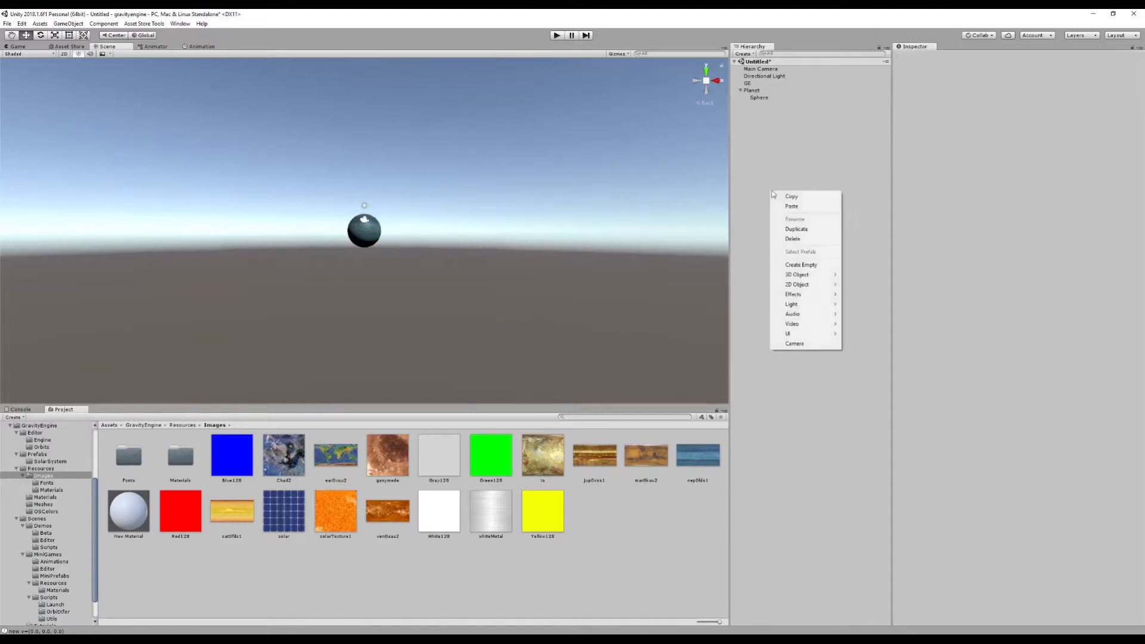
click(801, 264)
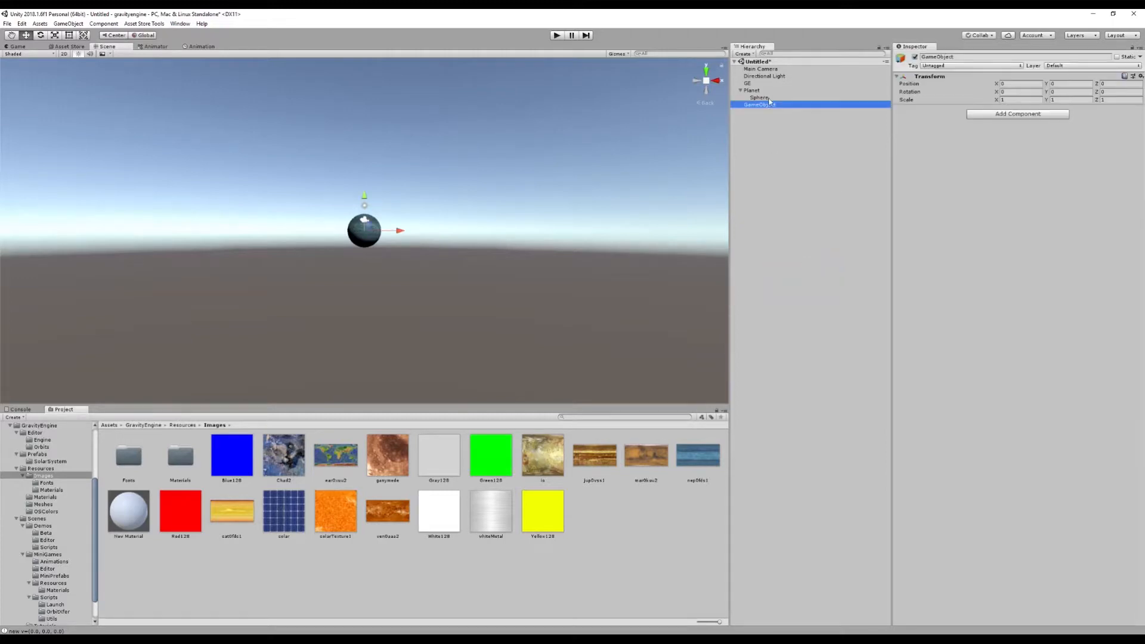
click(764, 105)
text(Ship)
key(Return)
click(37, 454)
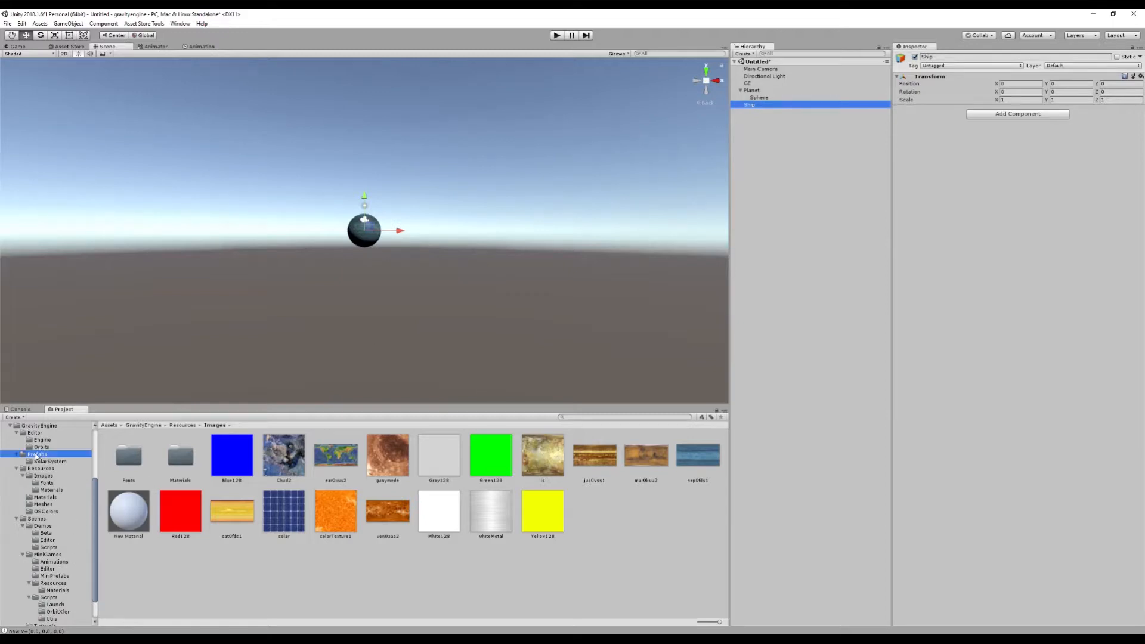
drag(443, 577, 754, 109)
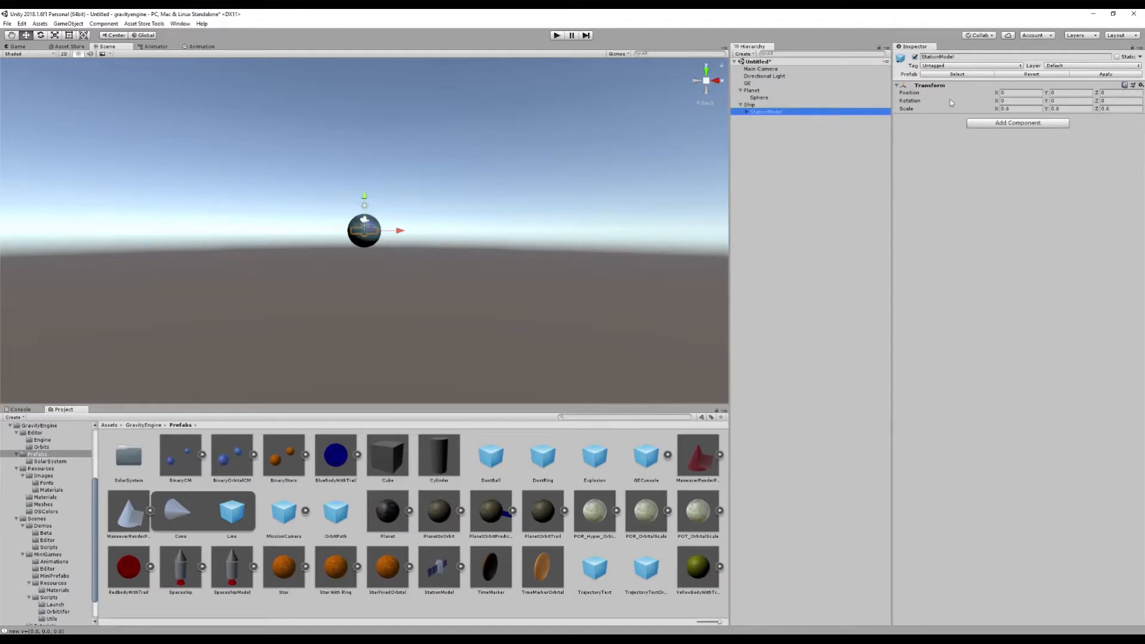
click(1021, 100)
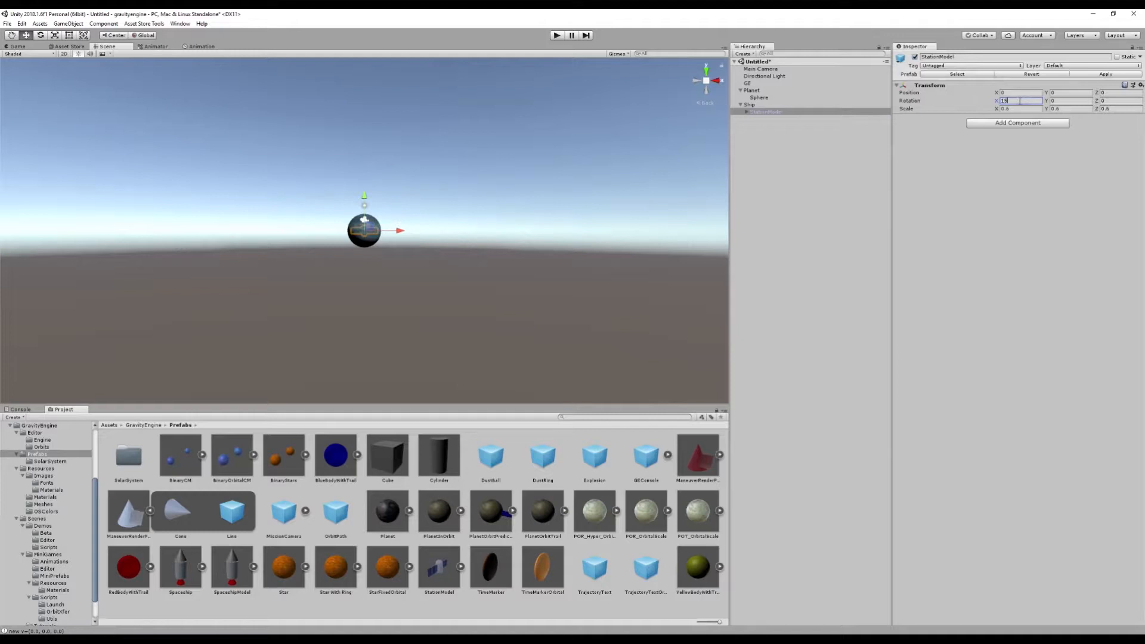
text(15)
key(BackSpace)
key(BackSpace)
text(0)
Set the Ship object's X position to 15 and add an N Body component to it.
click(819, 105)
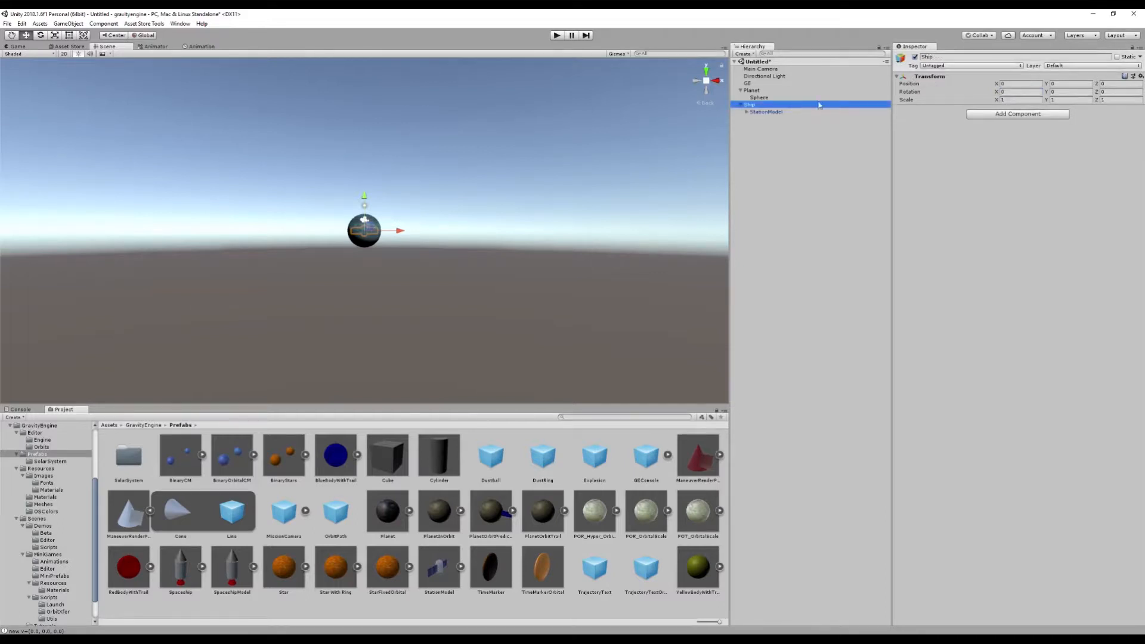
click(1015, 83)
text(15)
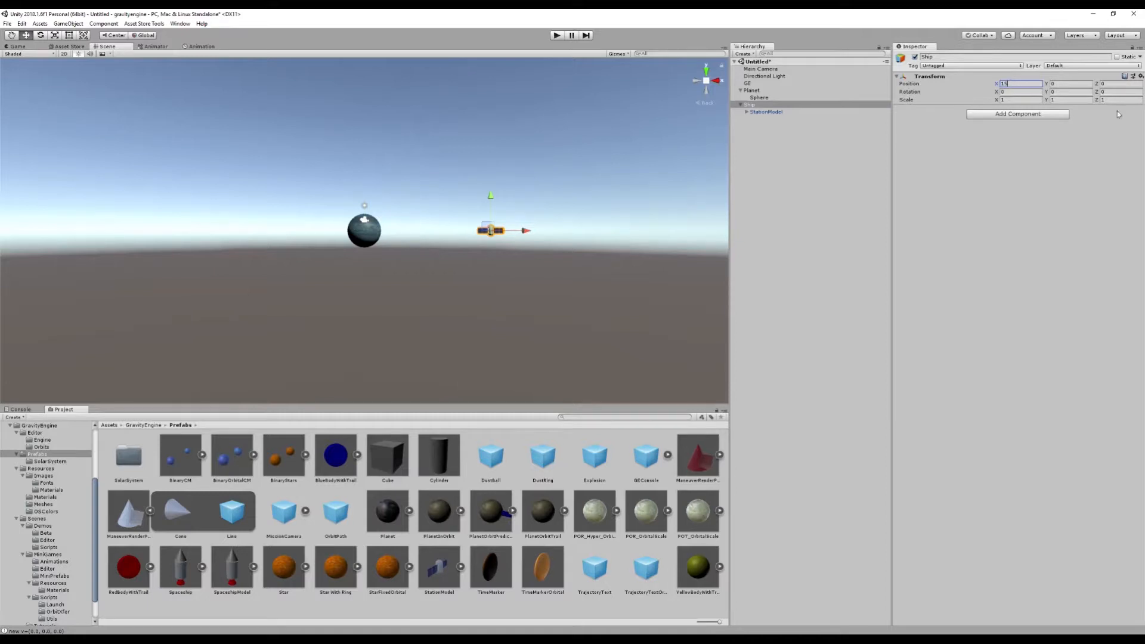
click(1018, 113)
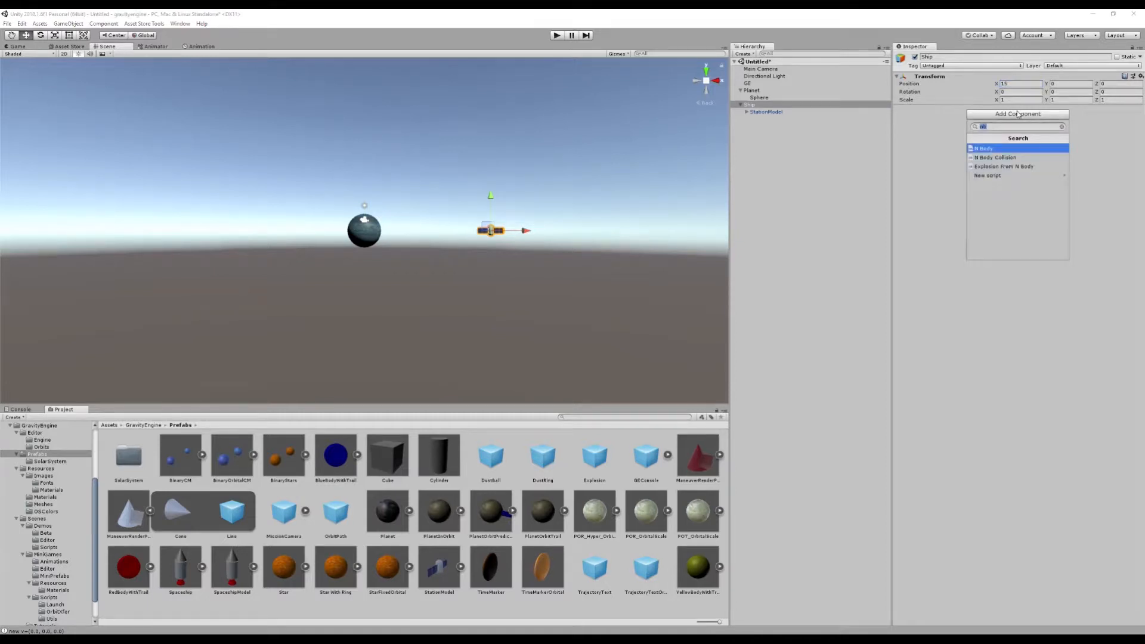
click(1002, 149)
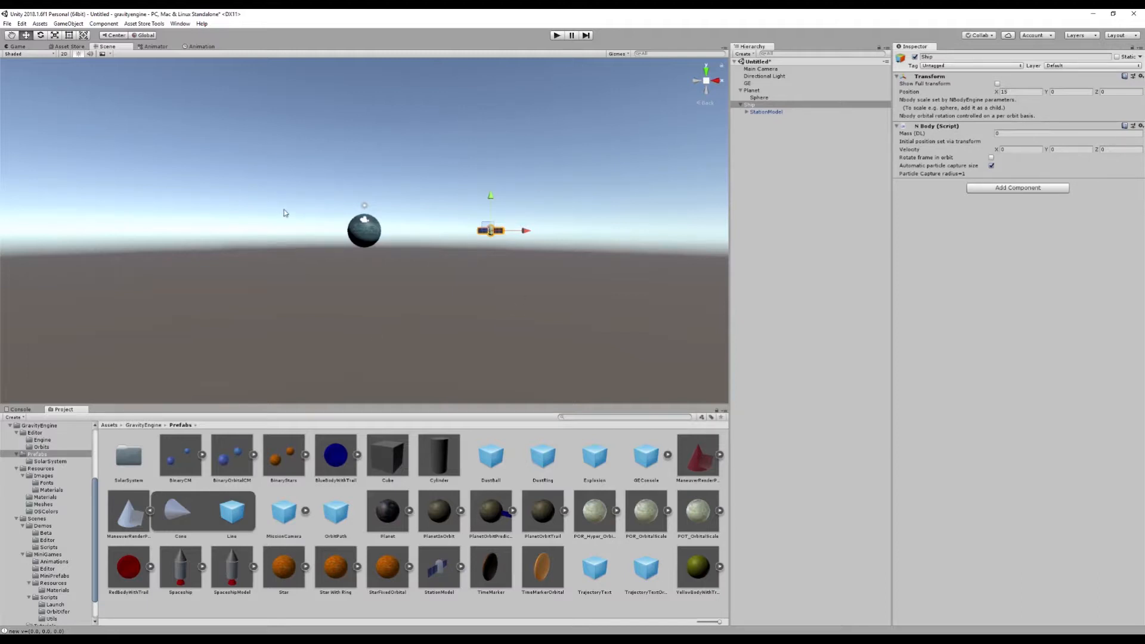
Run the scene in play mode to check the planet and ship, and stop it again.
click(557, 36)
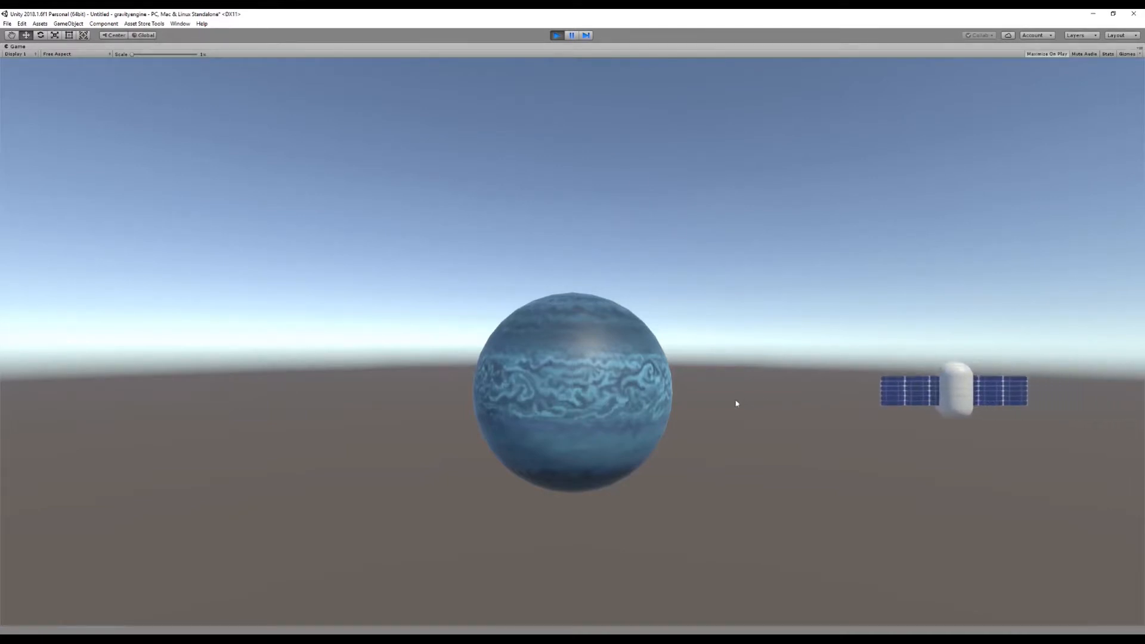
click(556, 36)
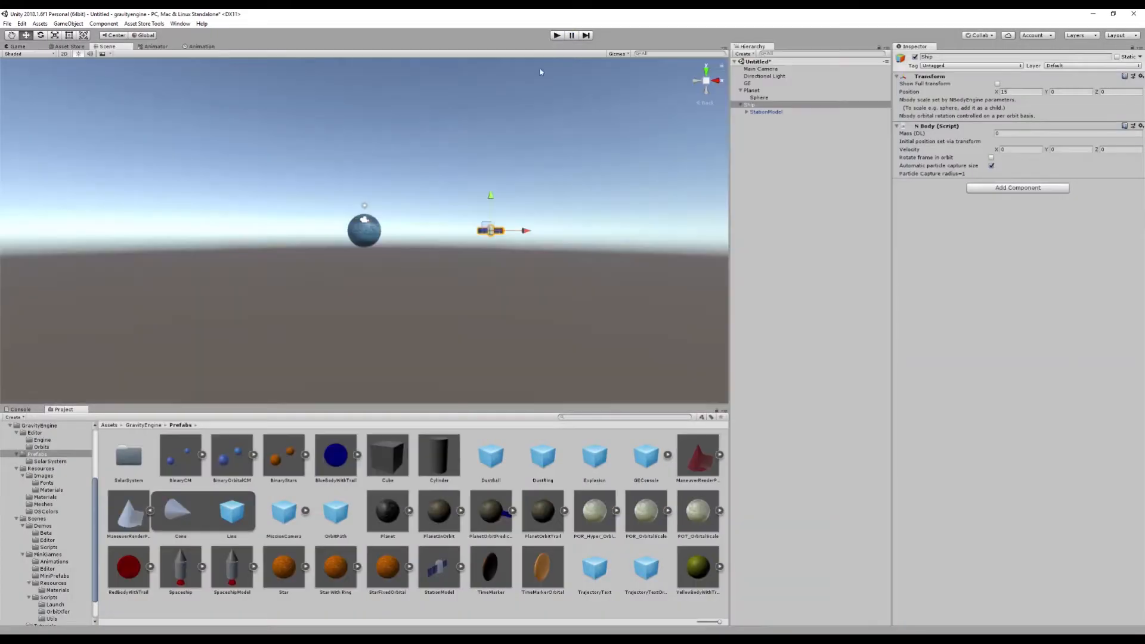
Set the Main Camera's Z position to -30.
click(769, 69)
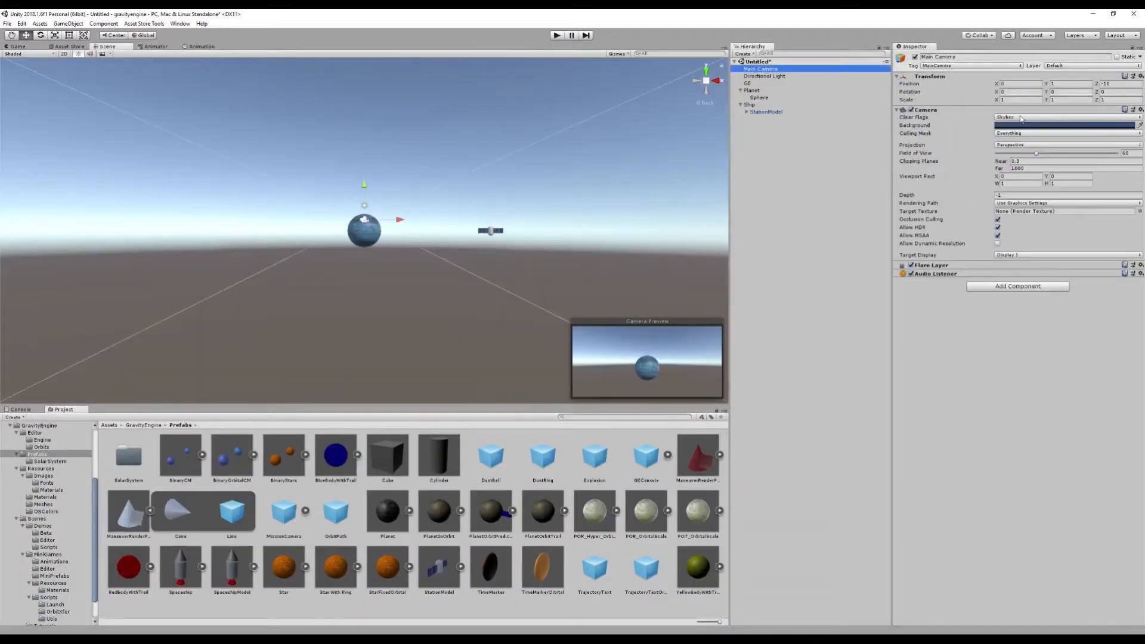
click(1119, 84)
text(-30)
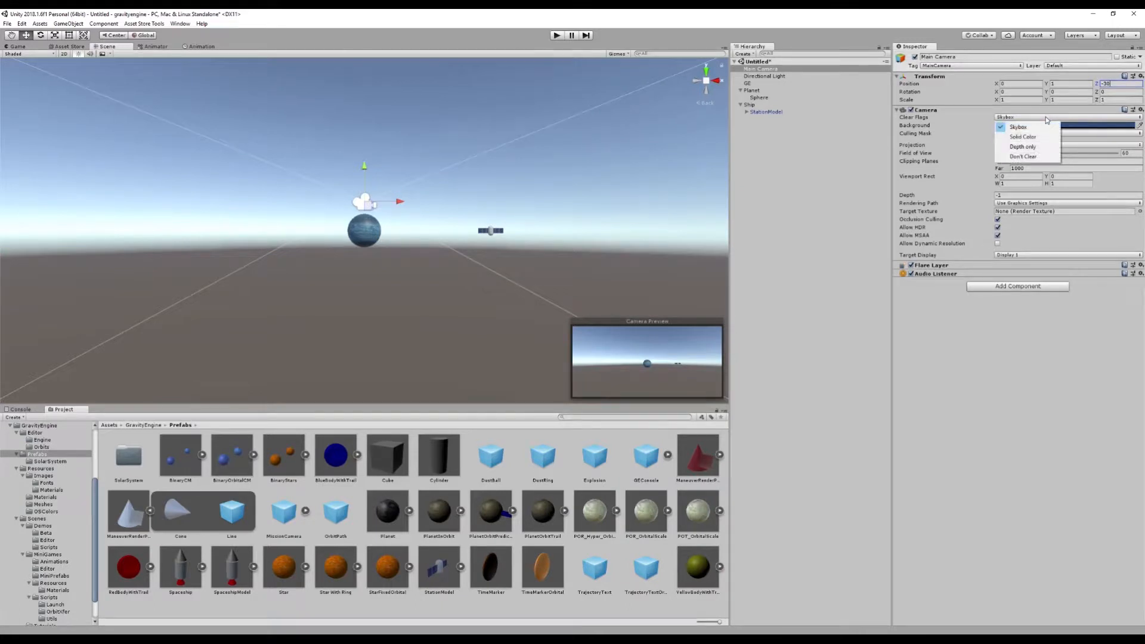
Set the Main Camera's clear flags to Solid Color with a pale pink background, hex F1E2E2.
click(1038, 137)
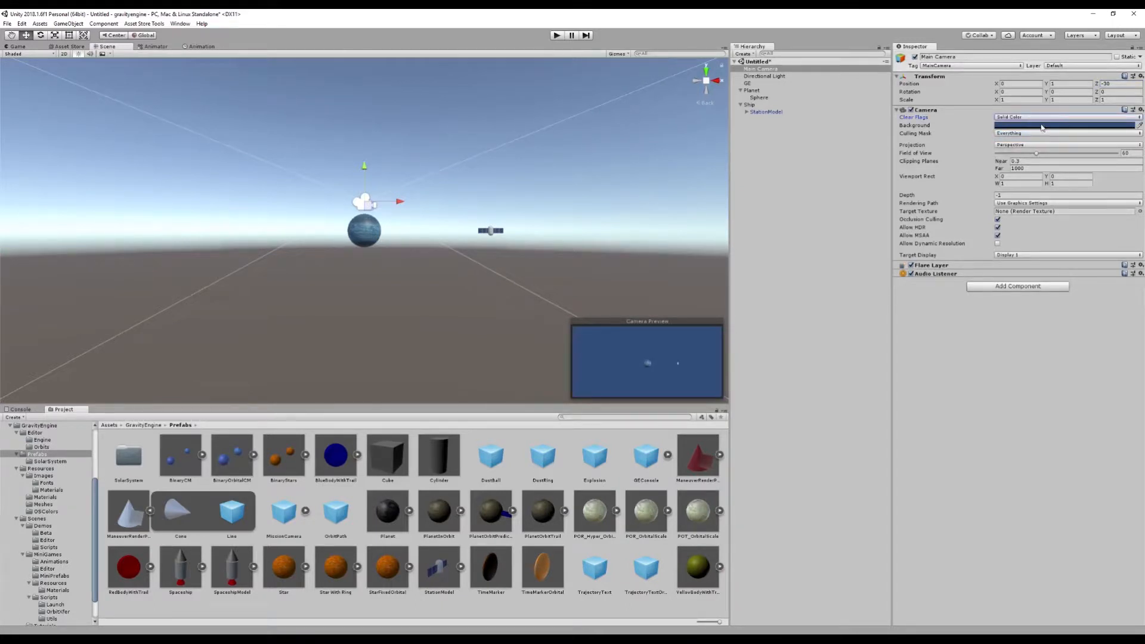
click(1043, 126)
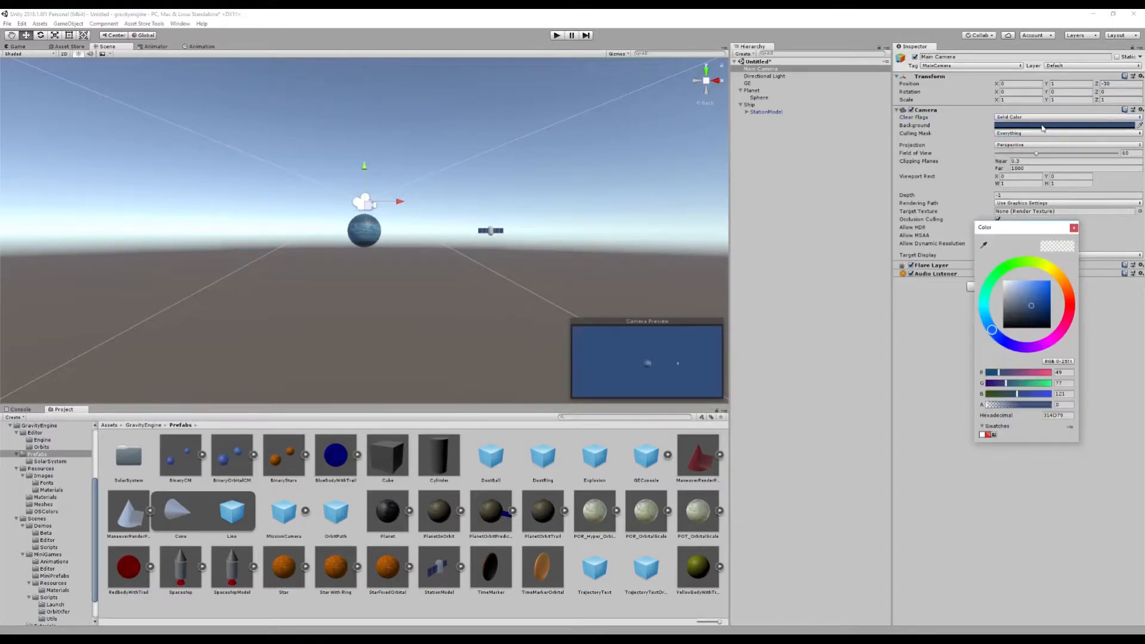
click(982, 435)
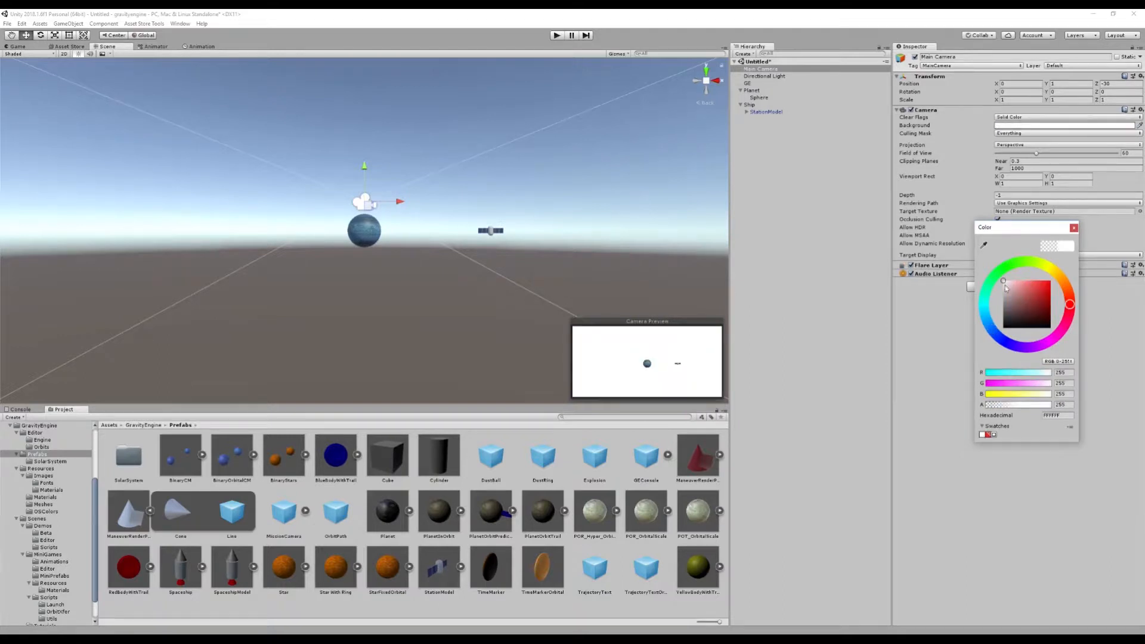
click(1006, 284)
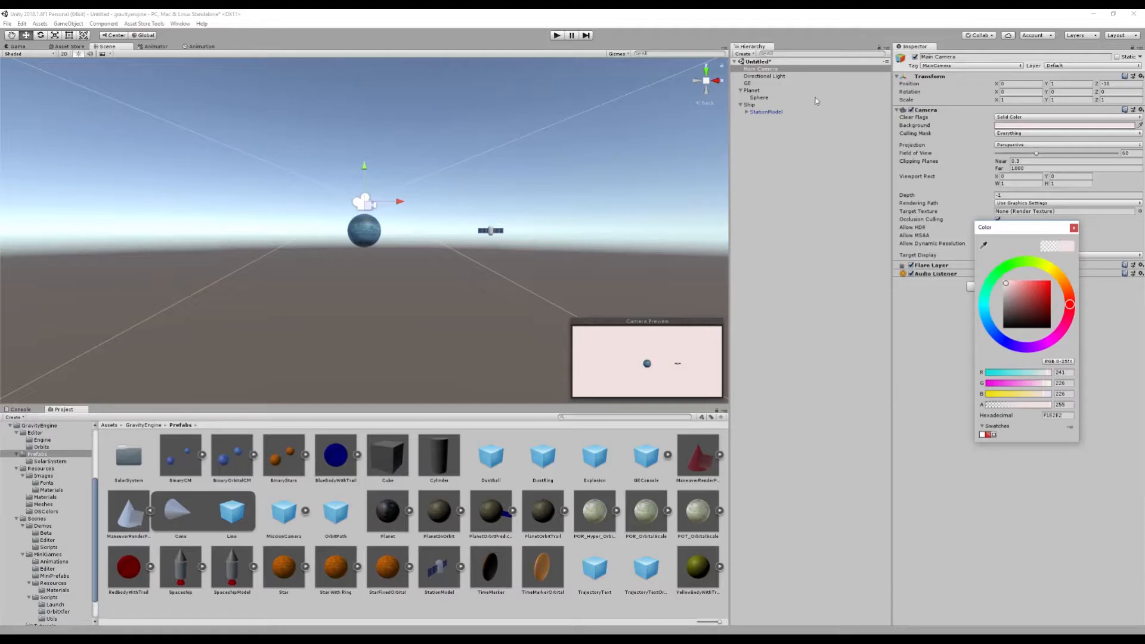
click(1074, 228)
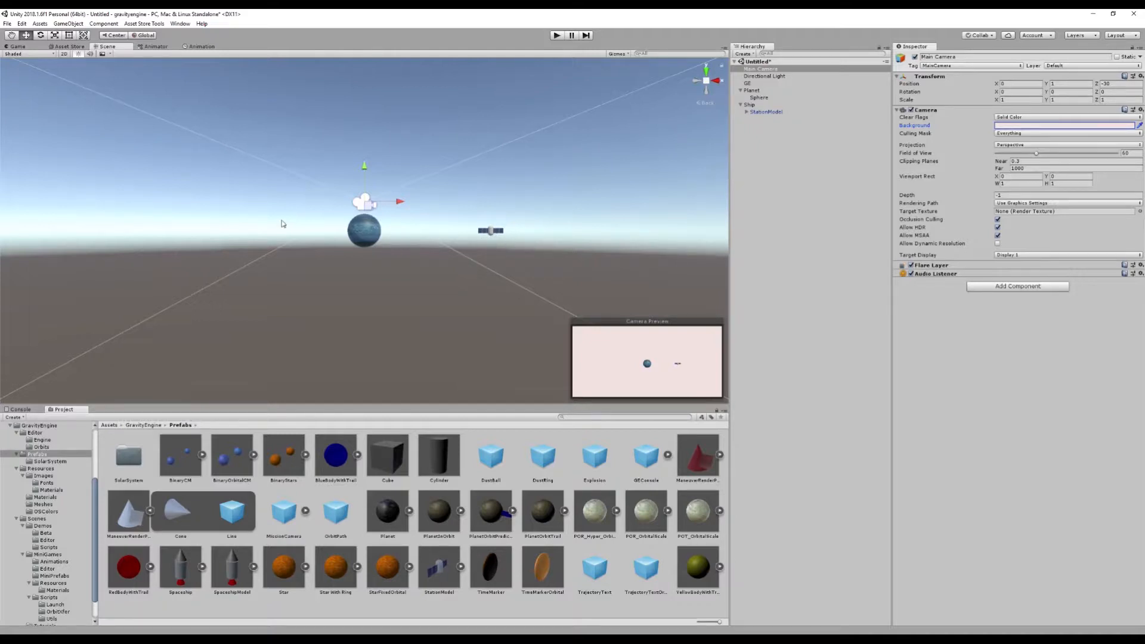
Set the Ship's Y velocity to 3, run the scene to watch its motion, and stop it.
click(757, 105)
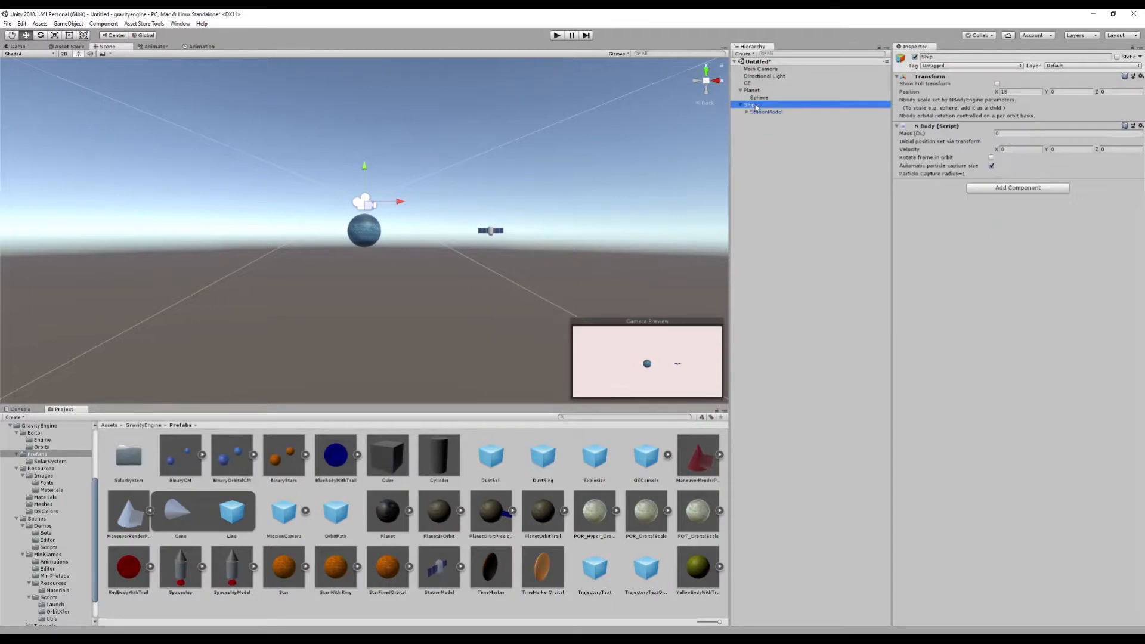
click(1060, 149)
text(3)
click(556, 36)
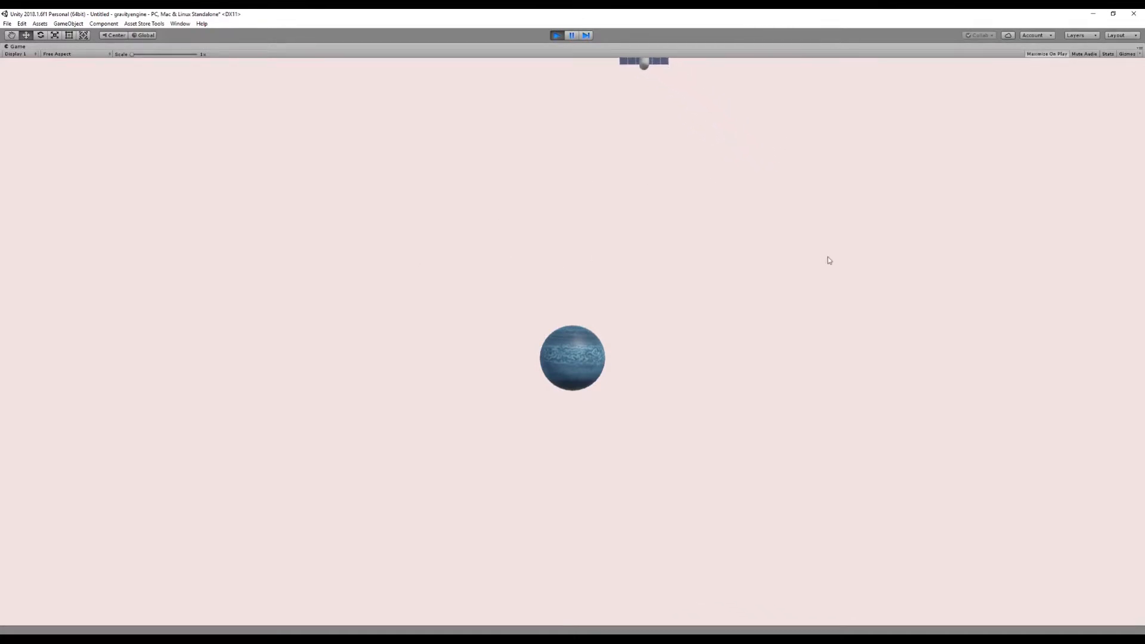
click(556, 36)
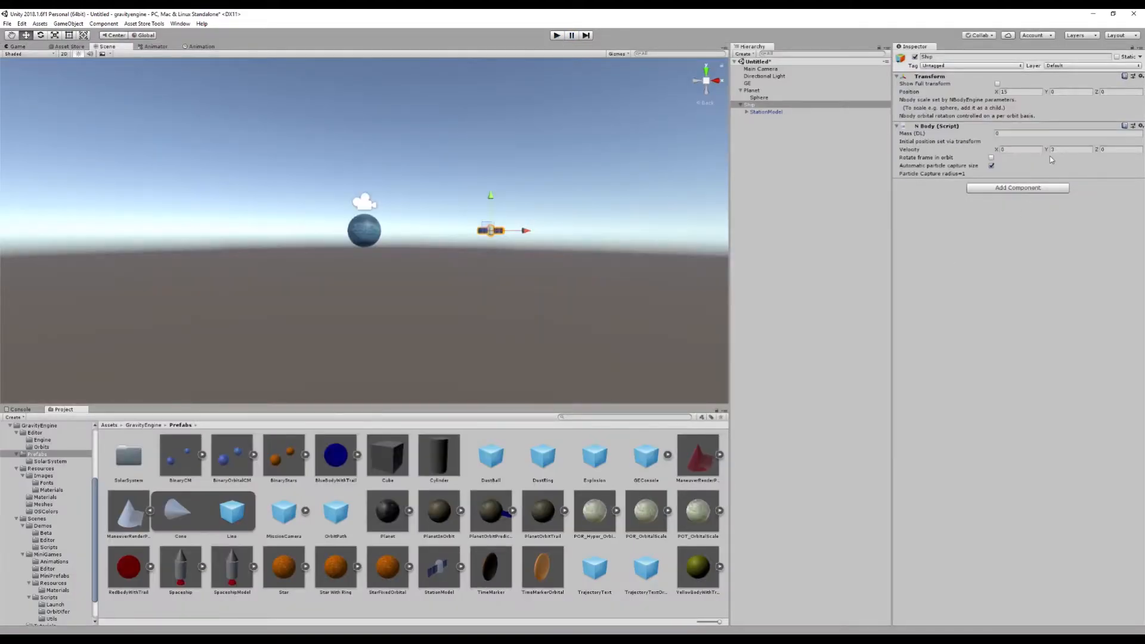
Set the Ship's Y velocity to 1.5, run the scene to watch its path around the planet, and stop it.
click(1065, 151)
text(1.5)
click(557, 36)
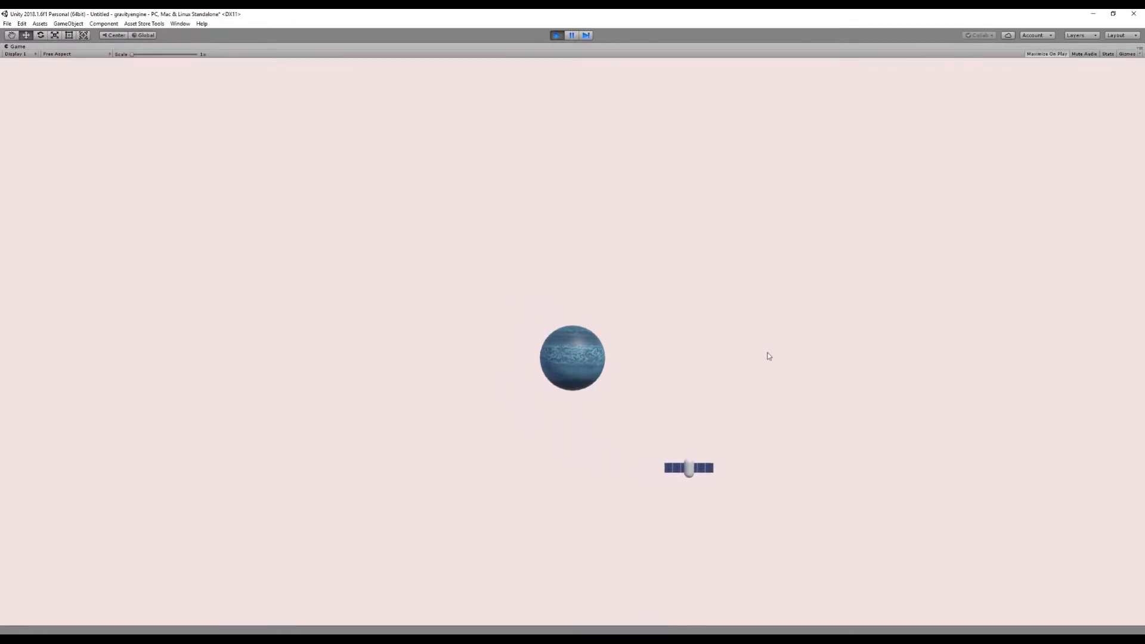
click(557, 35)
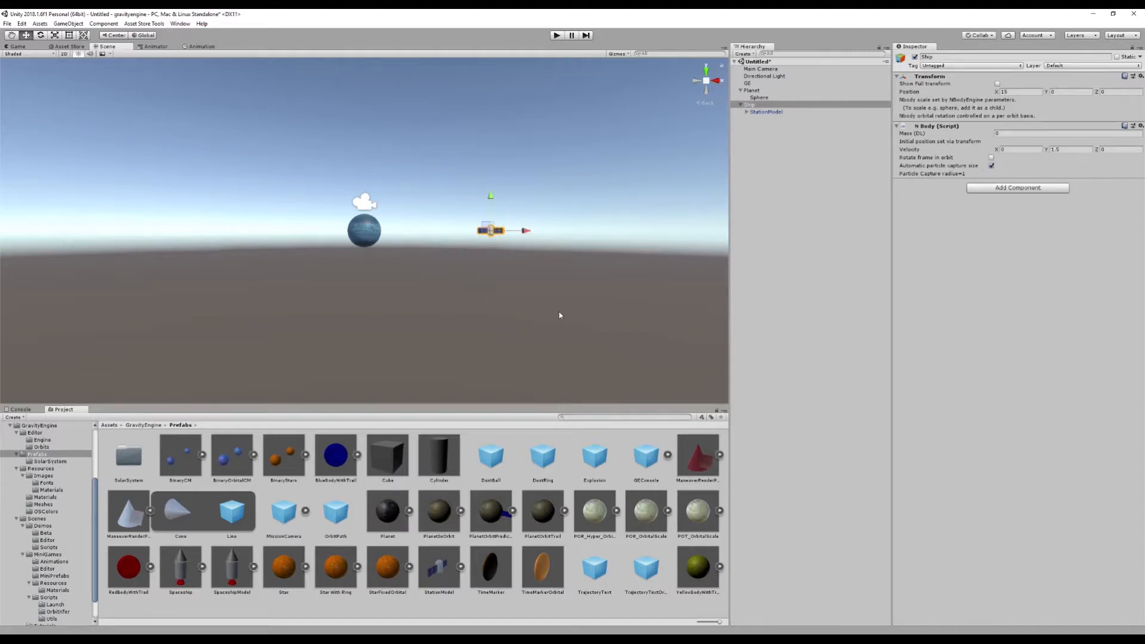
Add an Orbit Ellipse component to the Ship and assign Planet as its center object.
click(1027, 192)
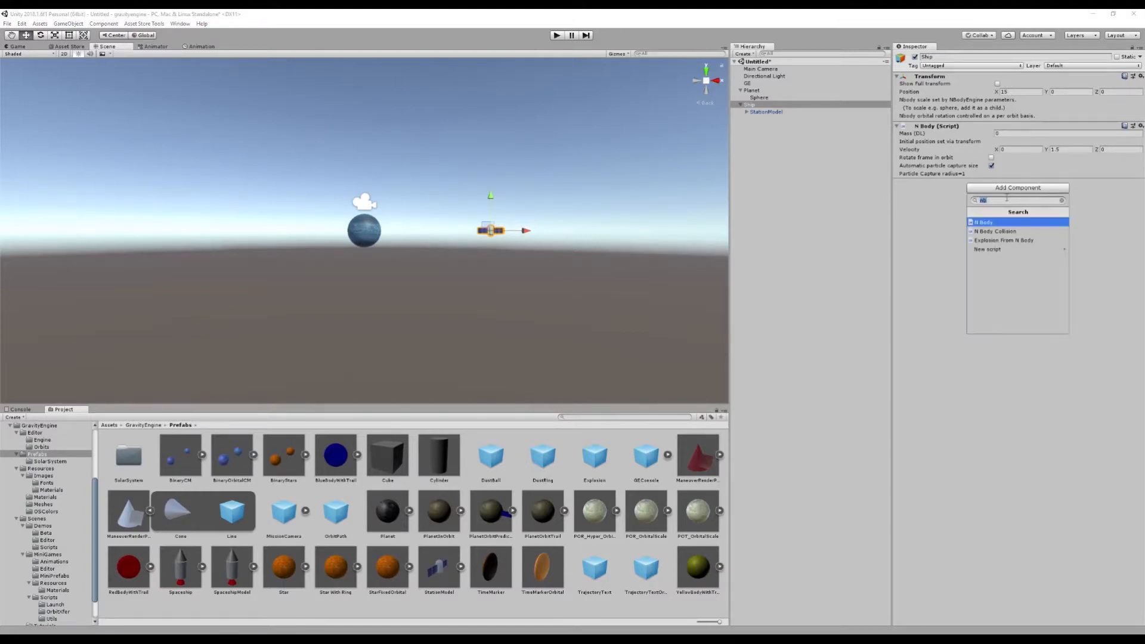
text(orbi)
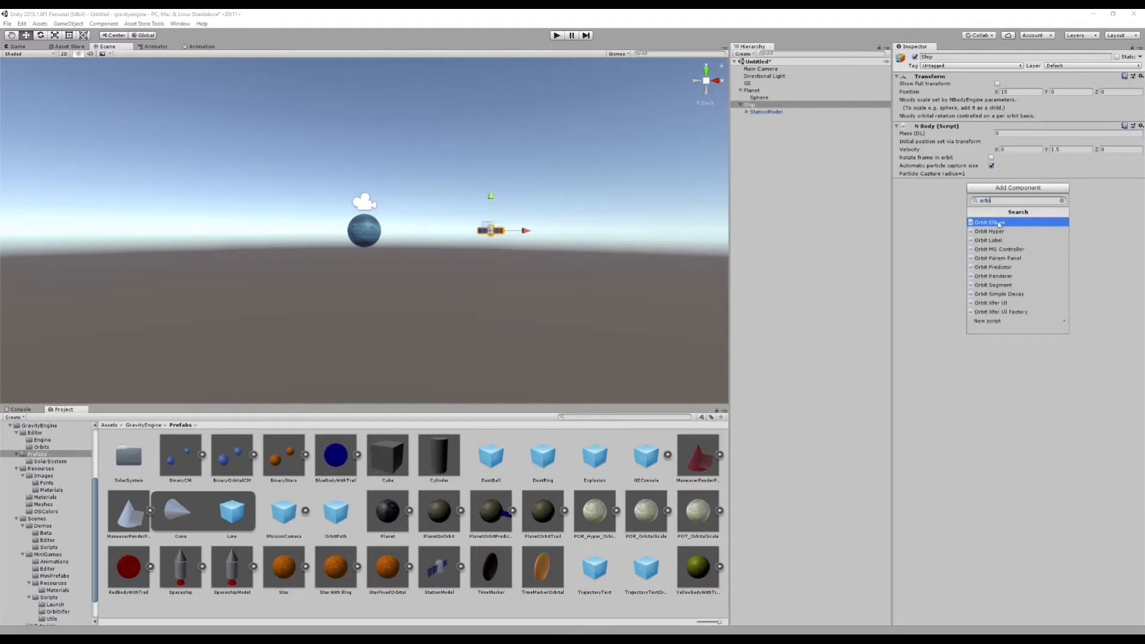
click(996, 222)
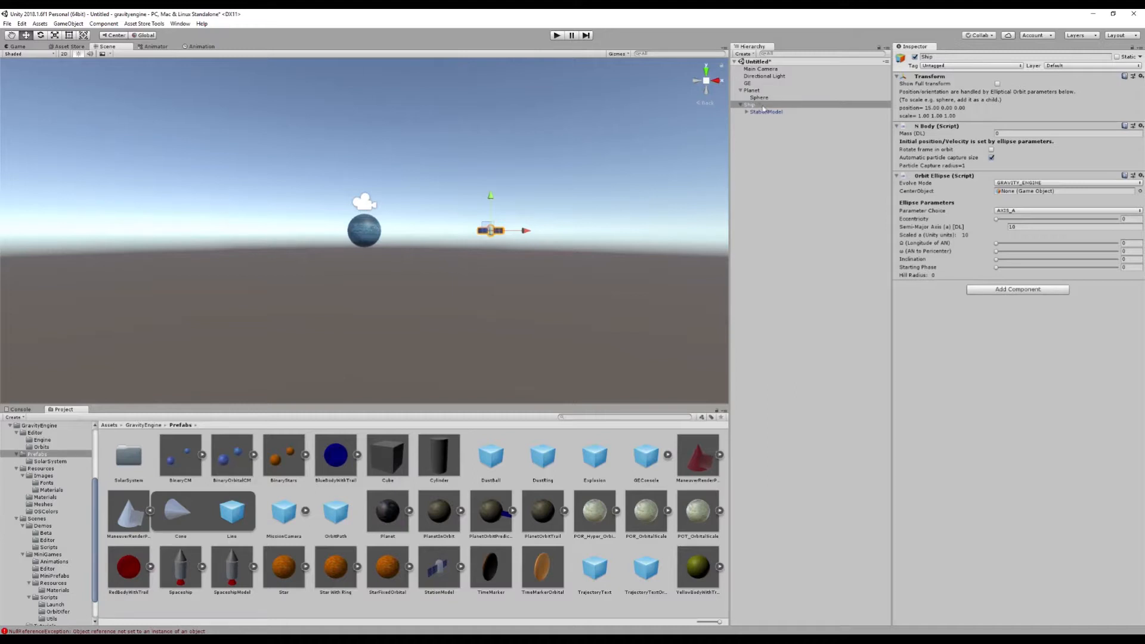
drag(754, 90, 1012, 190)
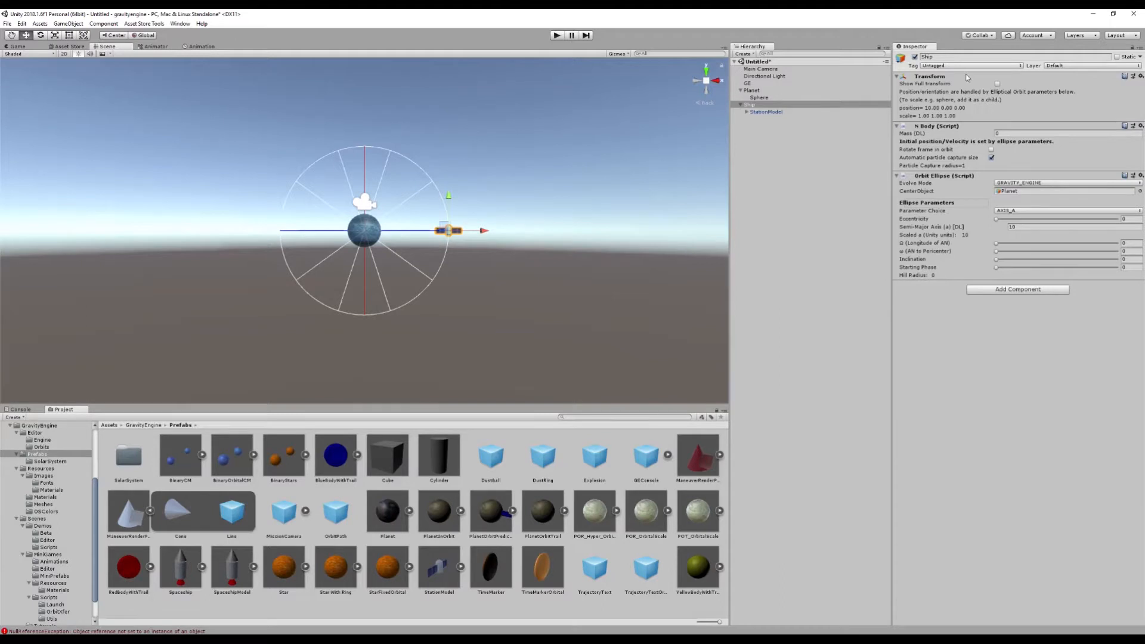
Set the Ship's orbit to semi-major axis 15, eccentricity about 0.246 and longitude of AN 25, and check it in play mode.
click(899, 77)
click(899, 77)
click(1022, 228)
text(15)
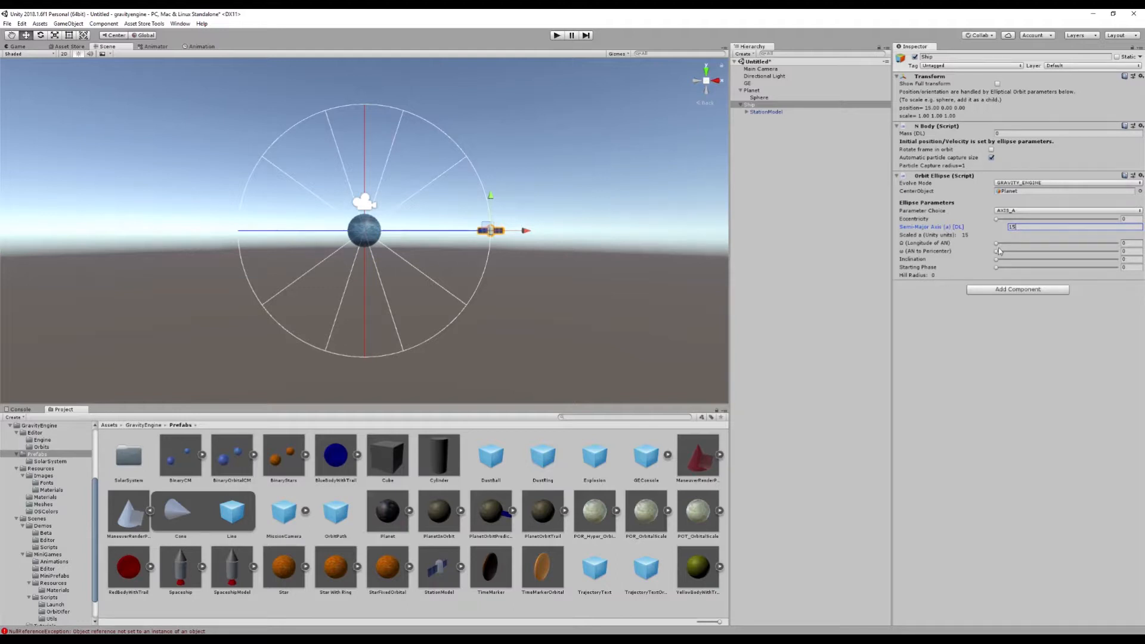
drag(996, 219, 993, 260)
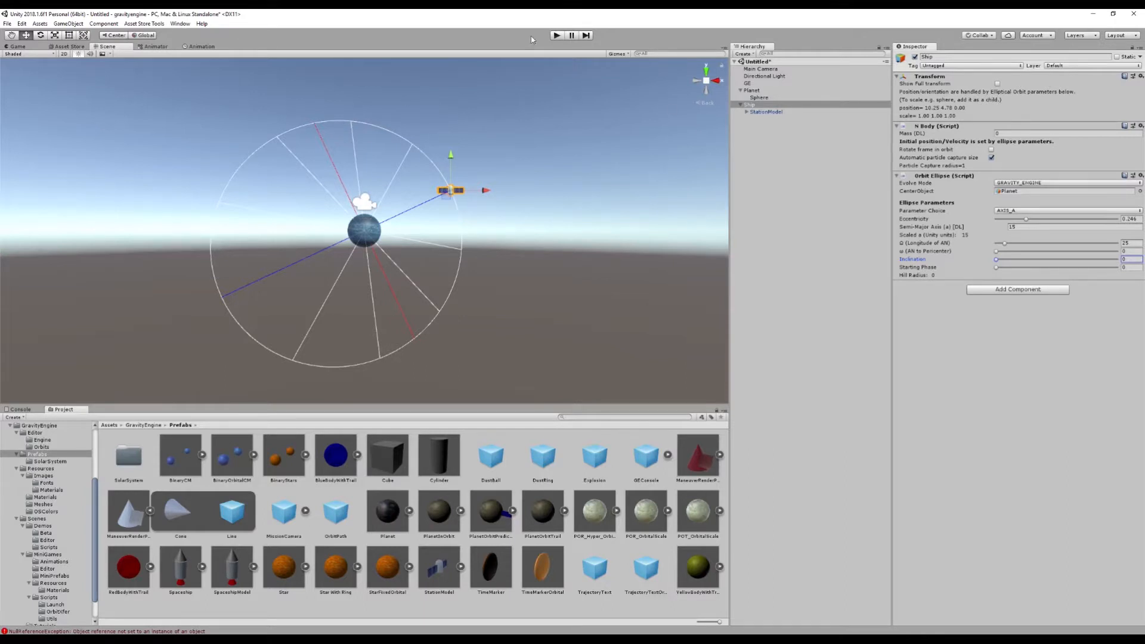
click(556, 35)
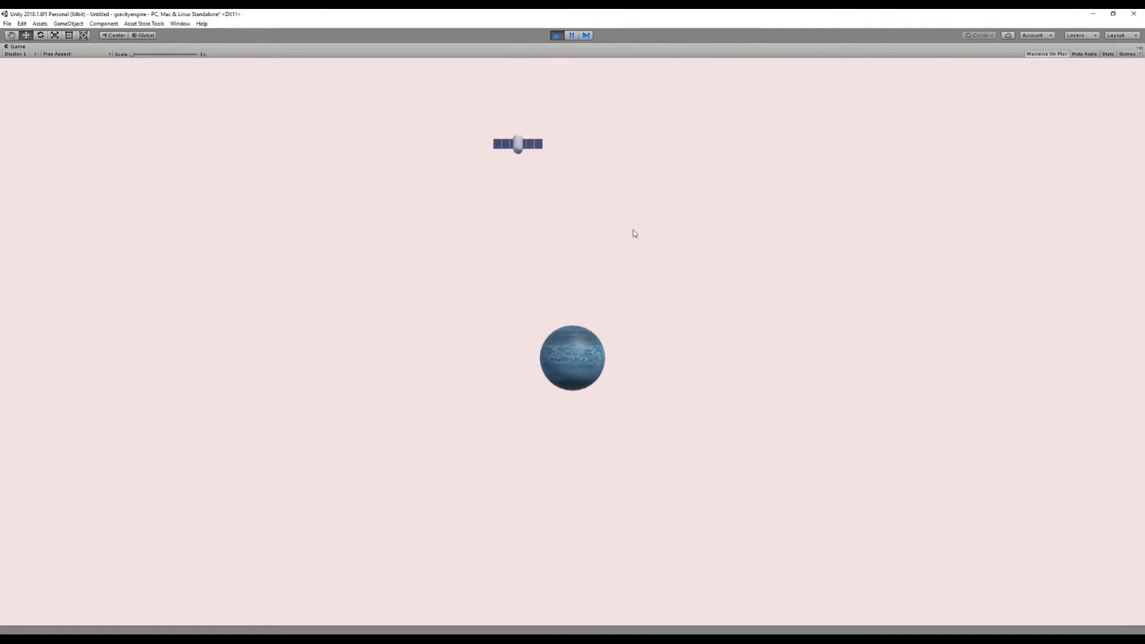
click(557, 35)
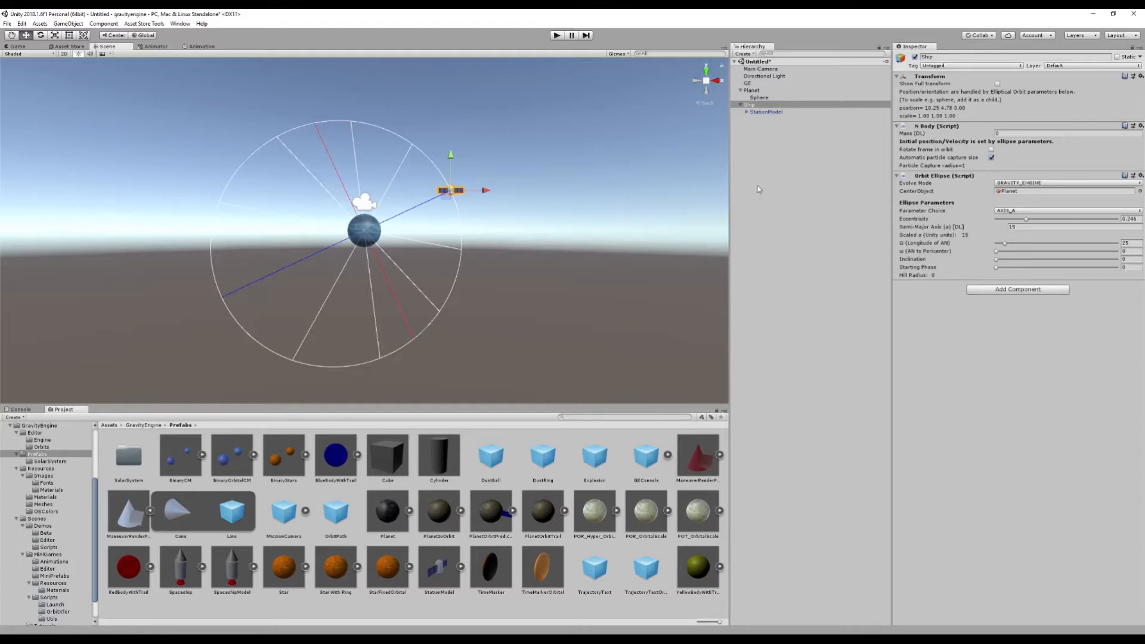
Create an empty child object named OrbitPredictor under Ship and add an Orbit Predictor component to it.
right_click(749, 106)
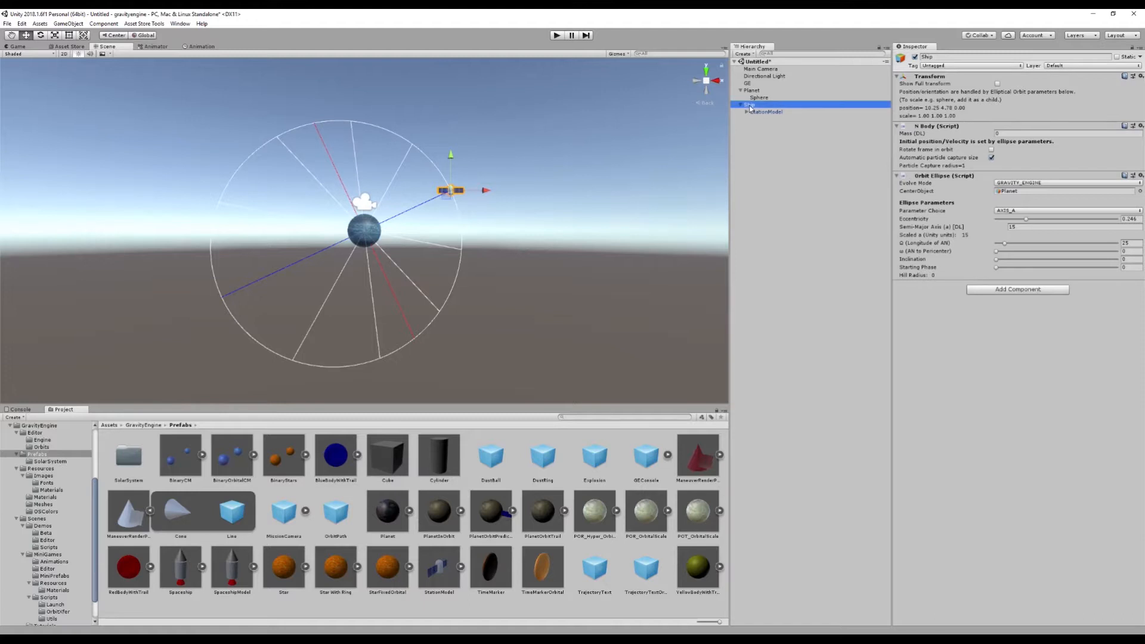
click(781, 179)
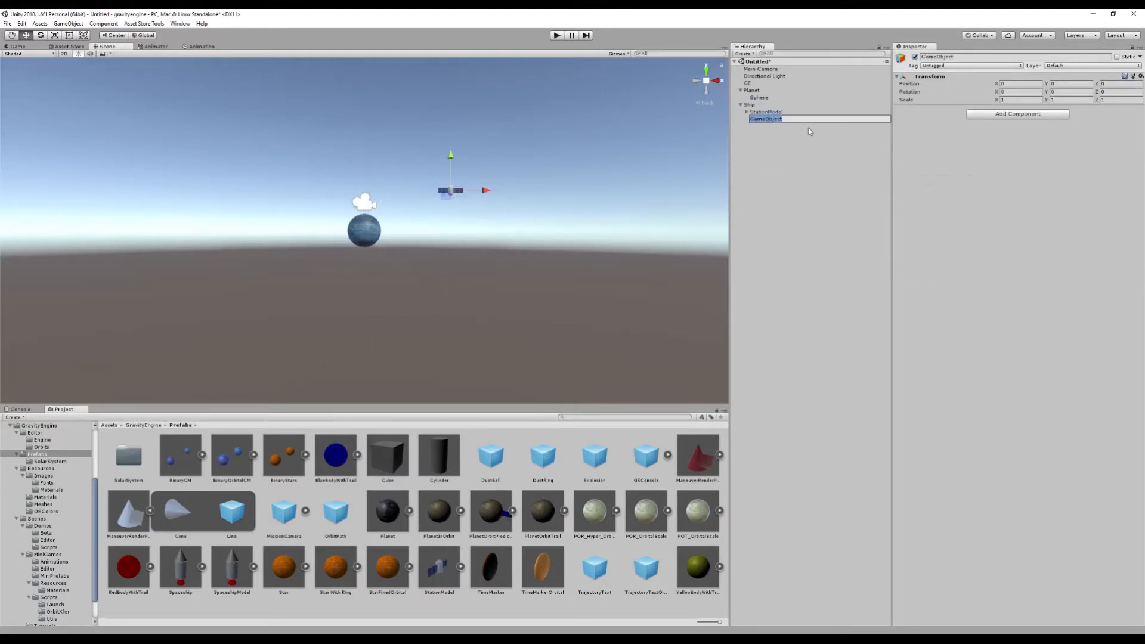
text(OrbitPredictor)
key(Return)
click(1004, 114)
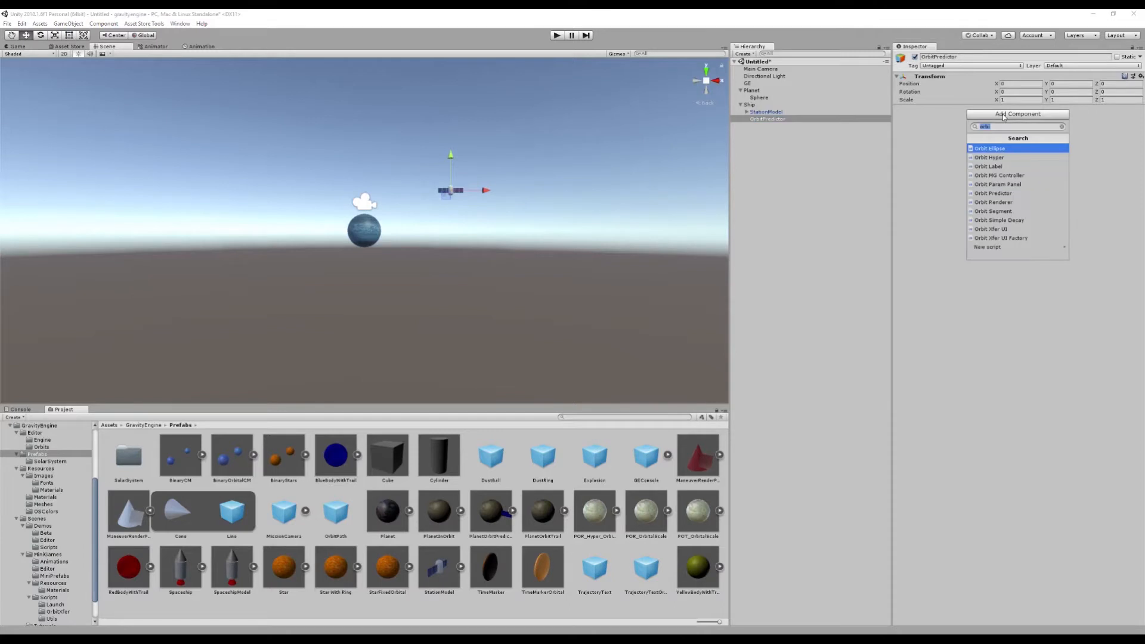
click(1002, 194)
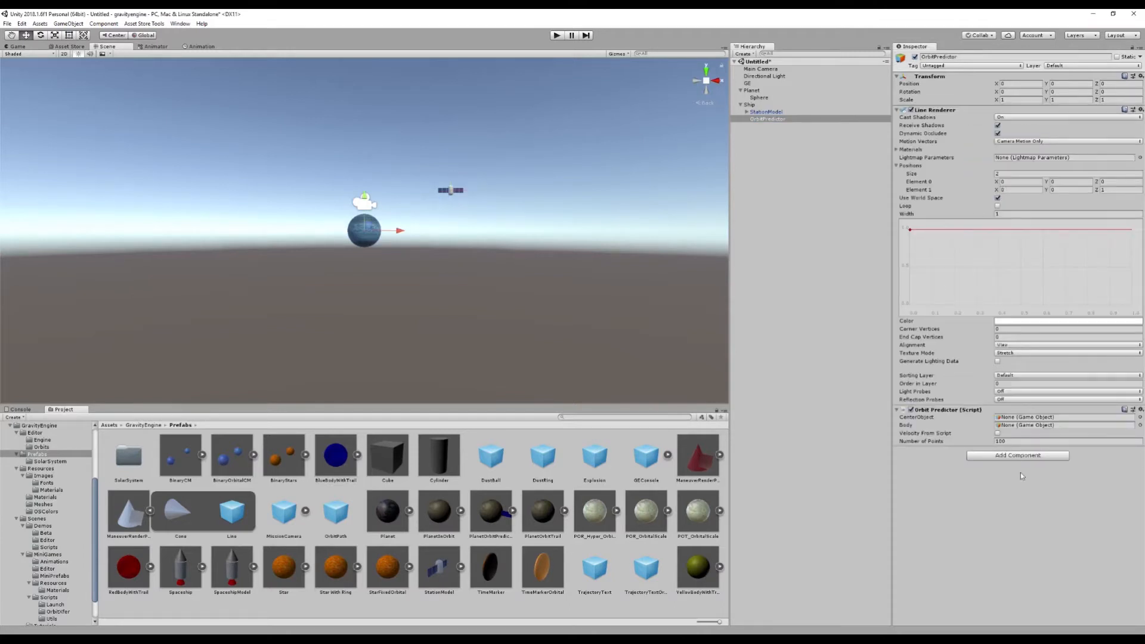
Assign Ship as the Orbit Predictor's body and Planet as its center object, and check the orbit line in play mode.
click(899, 412)
click(899, 411)
drag(753, 108, 1039, 425)
drag(751, 91, 1008, 419)
click(557, 36)
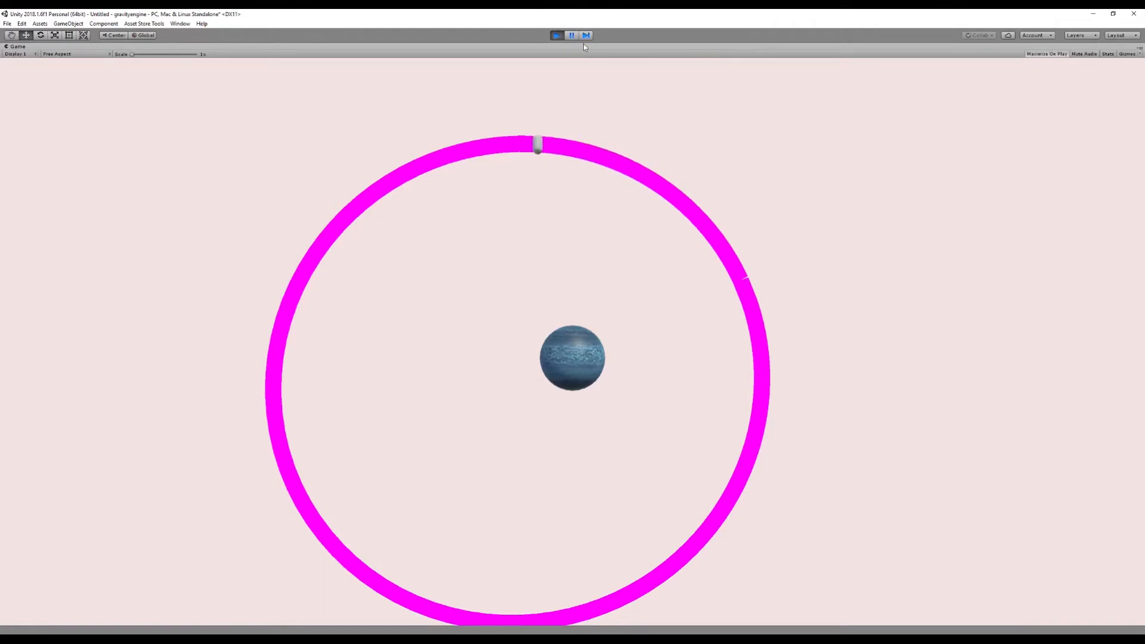
click(556, 36)
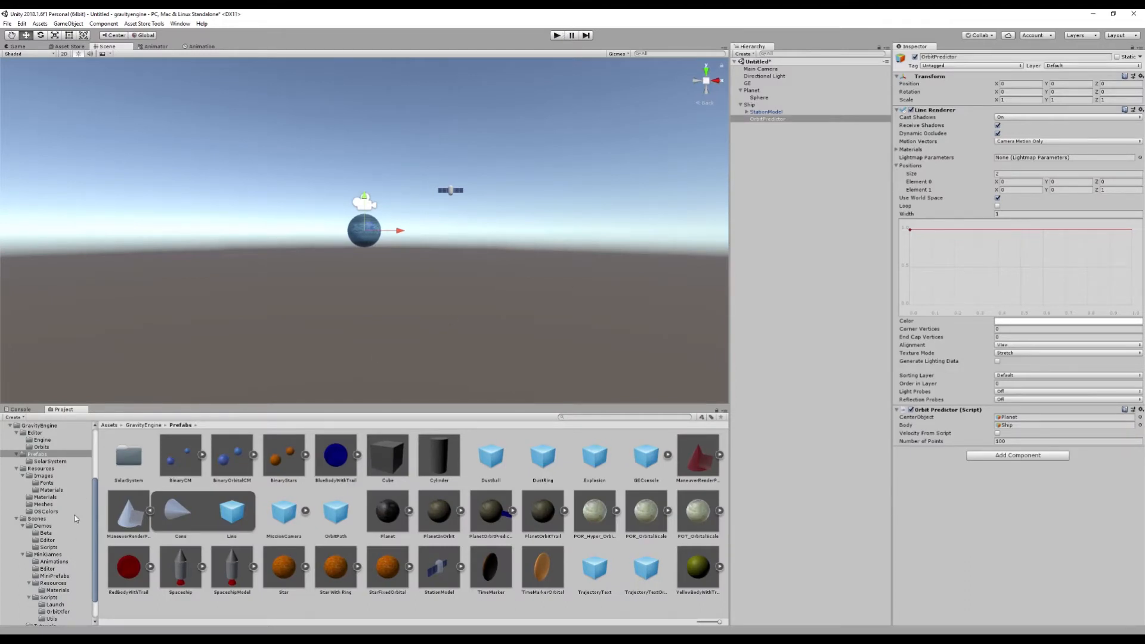
Apply the Green128 material to the OrbitPredictor object and set its line width to 0.3.
click(54, 490)
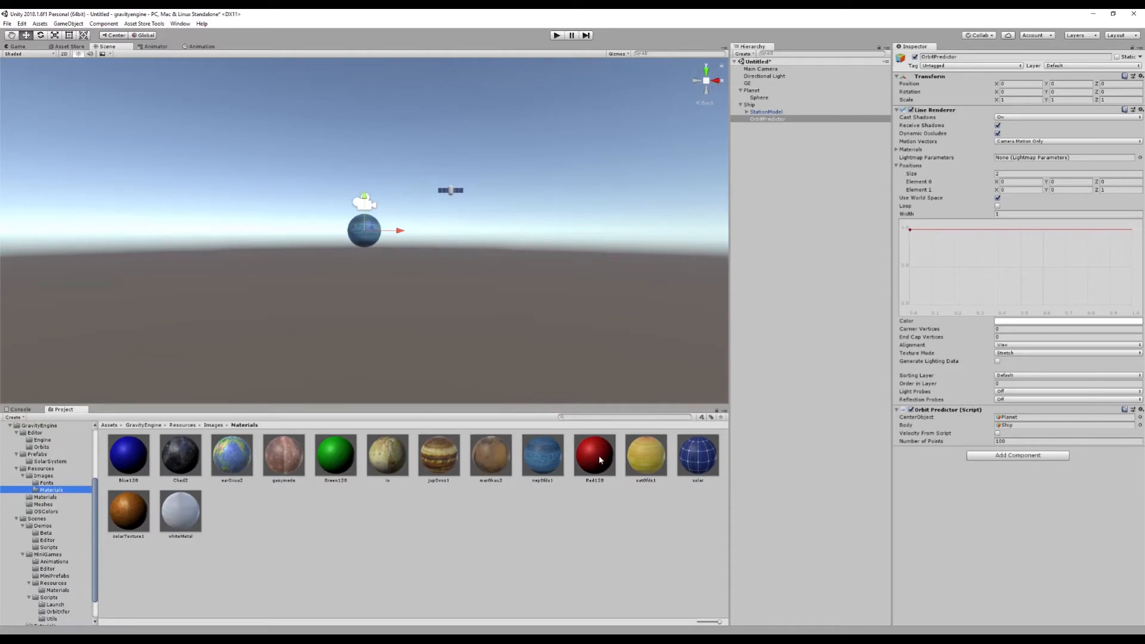
drag(339, 465, 773, 119)
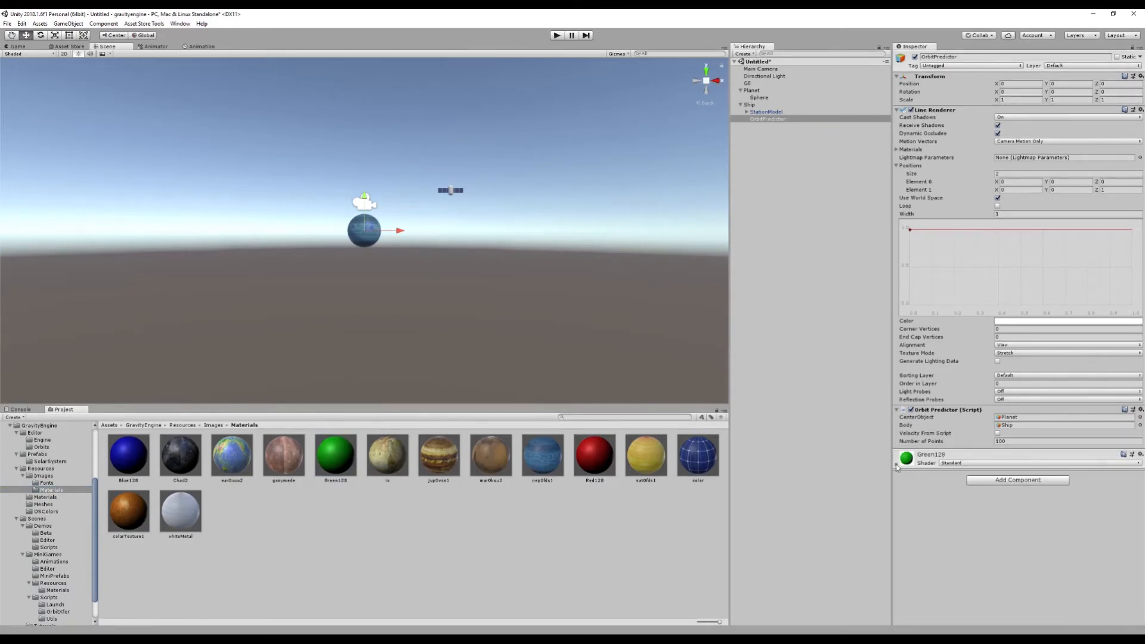
click(1006, 212)
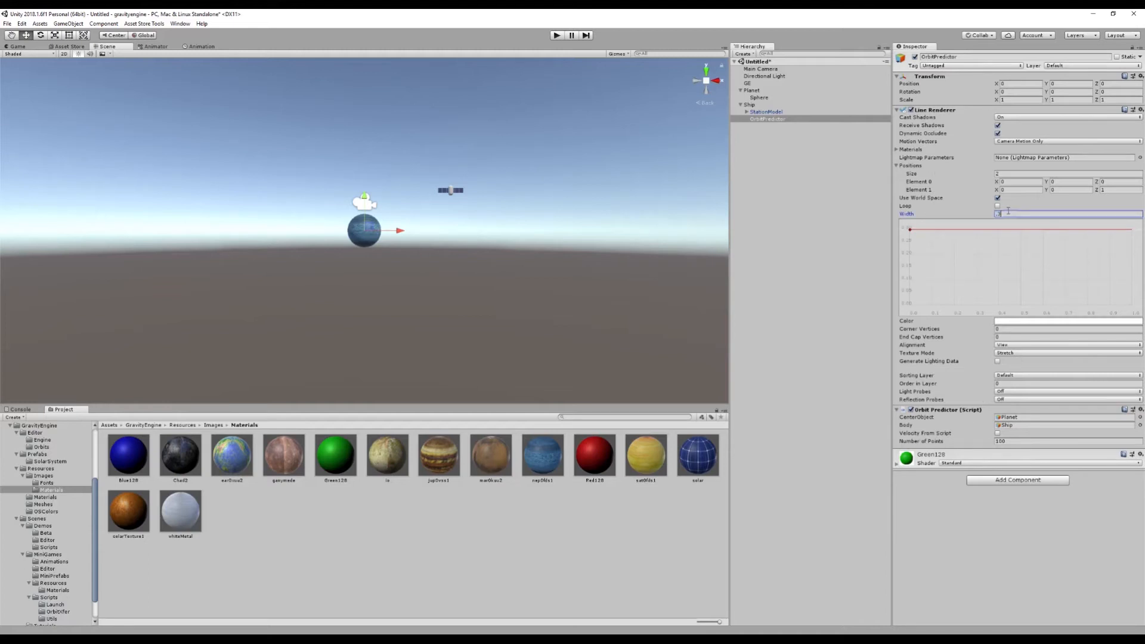
text(.3)
Set the Orbit Predictor's number of points to 200, run the scene to check the orbit line, and stop it.
click(1019, 441)
text(2)
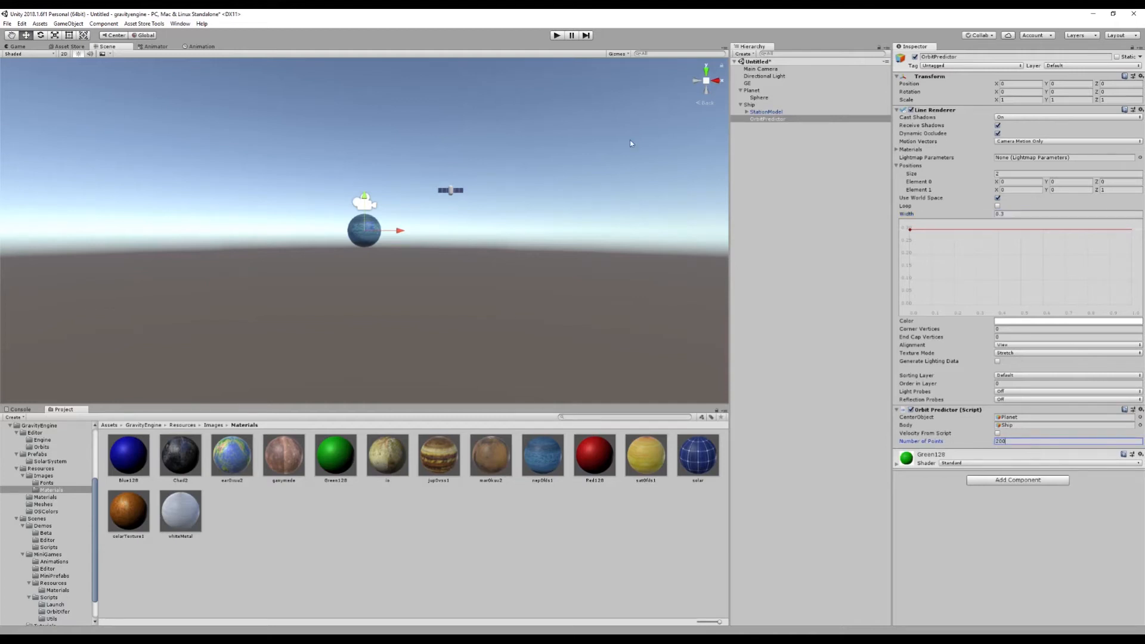
click(555, 36)
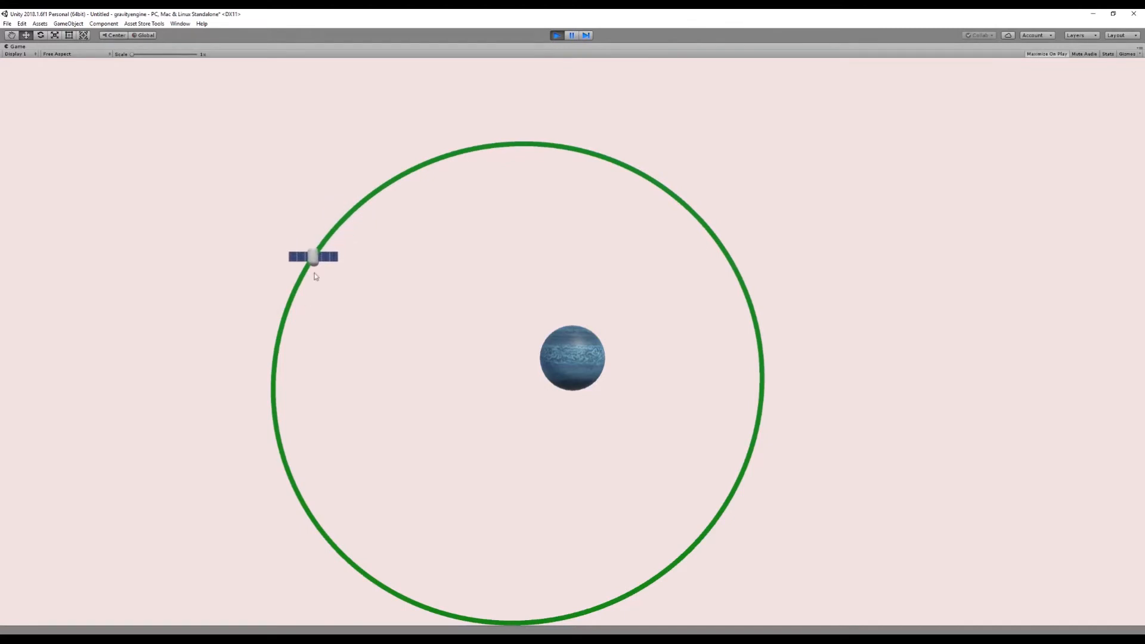
click(557, 36)
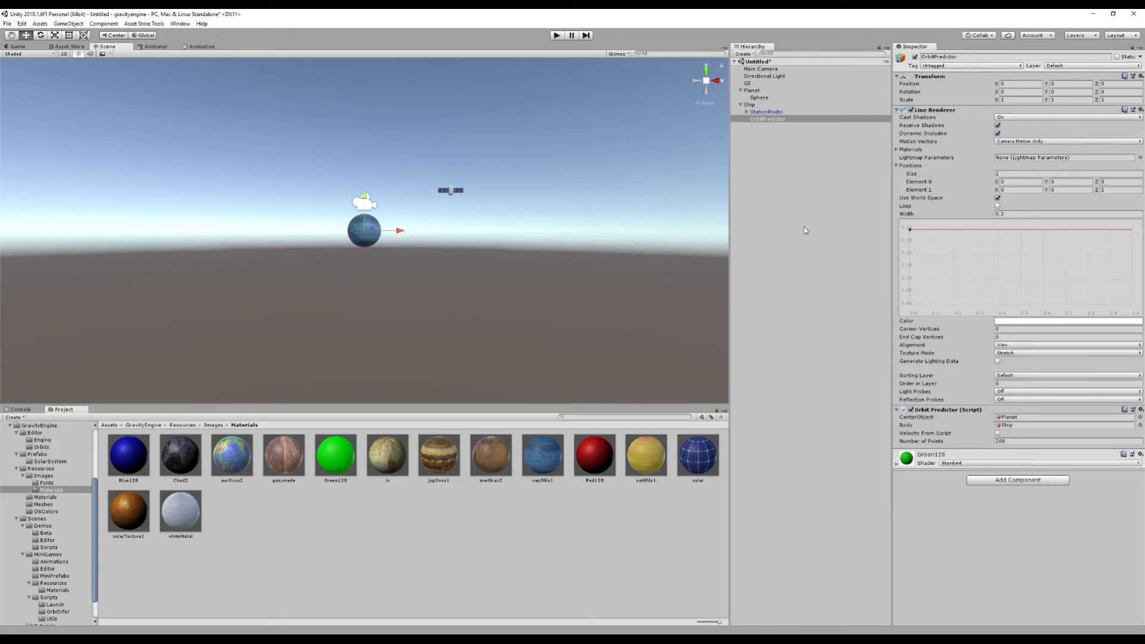
Add the Getting Started Ship script component to the Ship object.
click(751, 106)
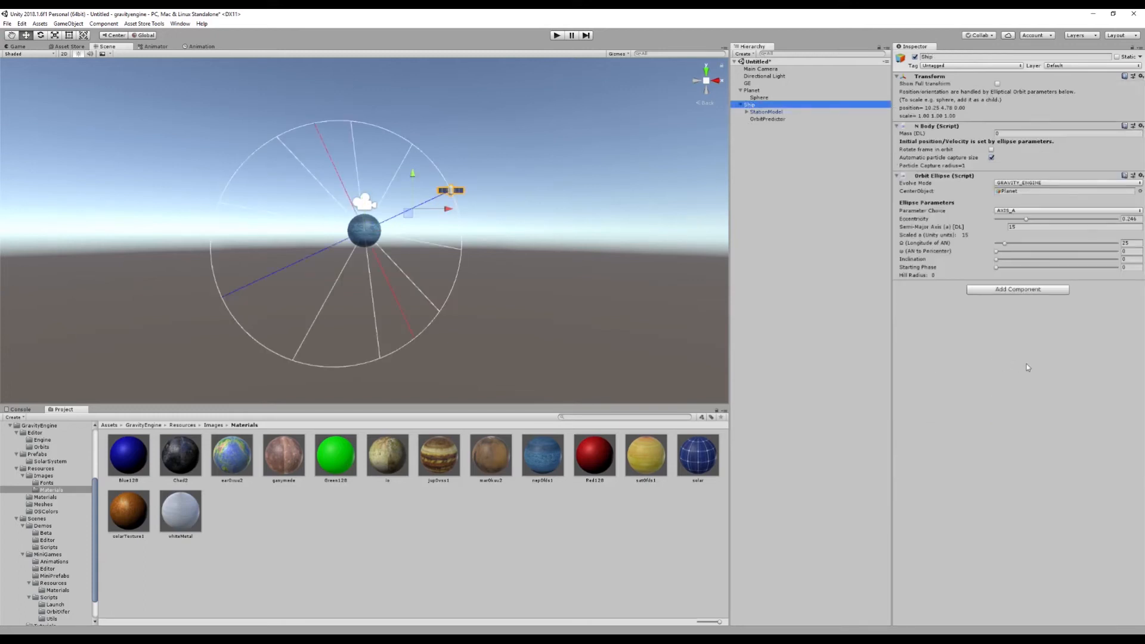
click(1004, 292)
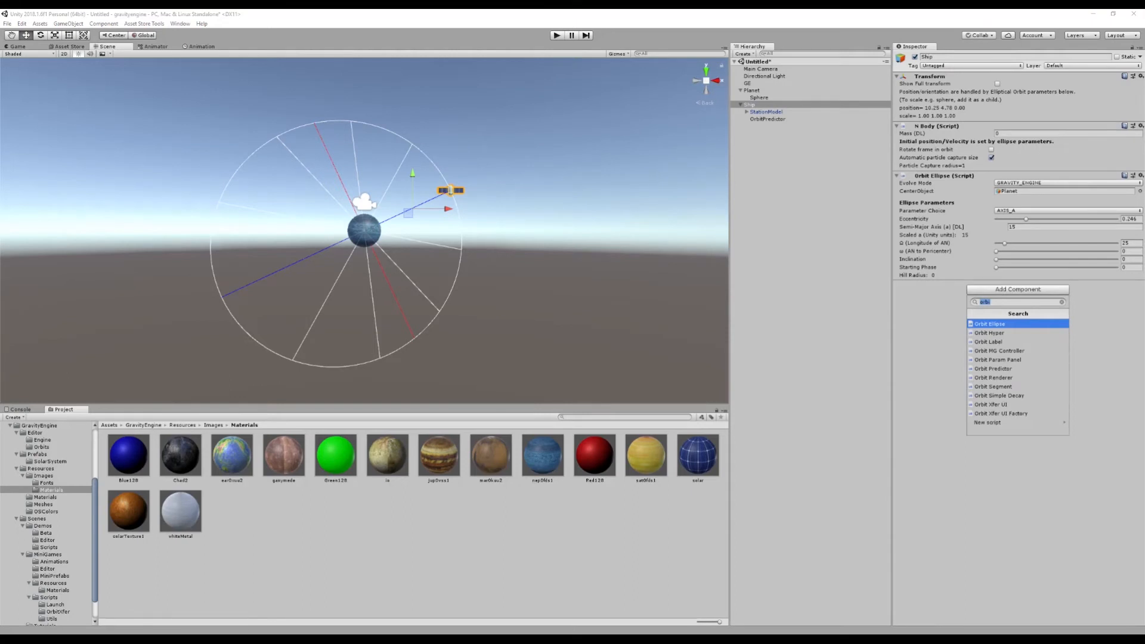
text(gett)
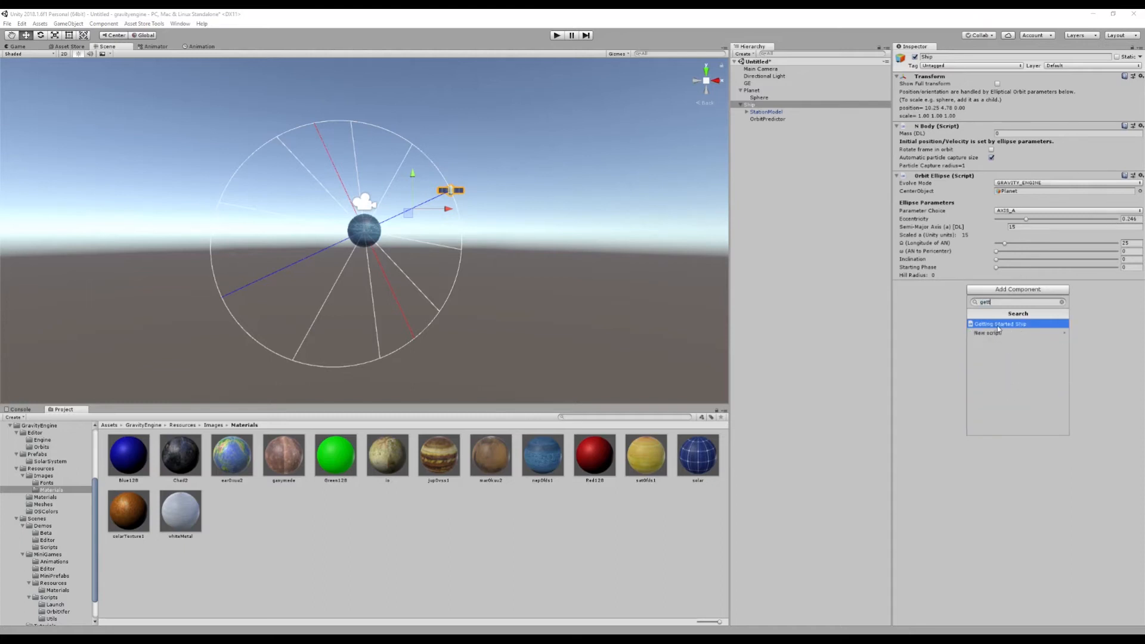
click(997, 325)
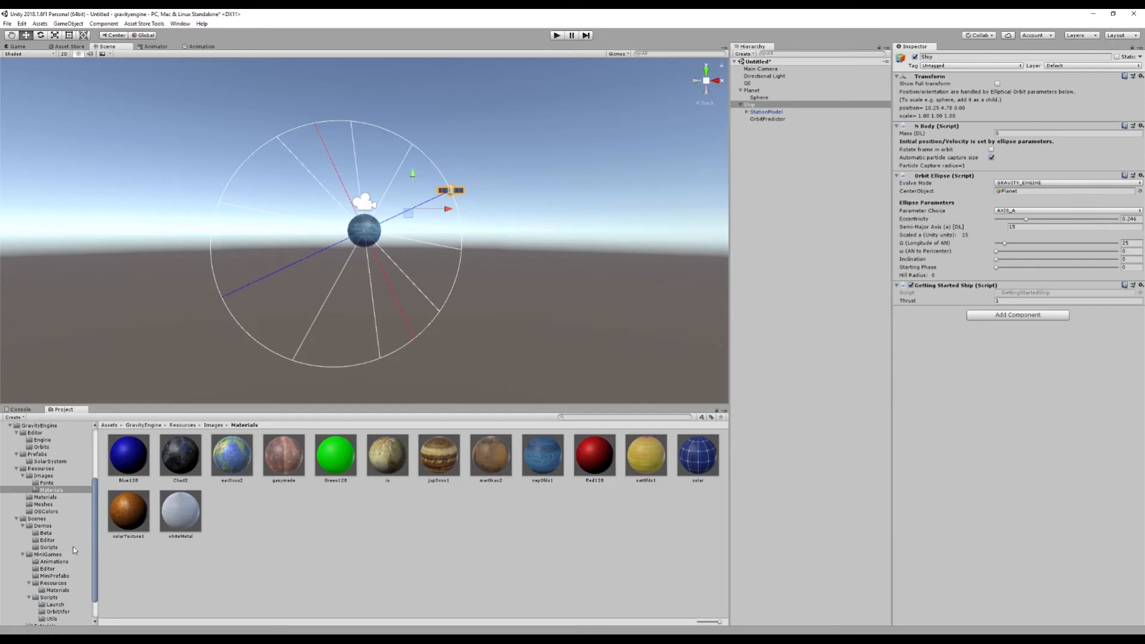
Find the GettingStartedShip script in the Demos Scripts folder and examine its code for the thrust variable and impulse input.
click(48, 547)
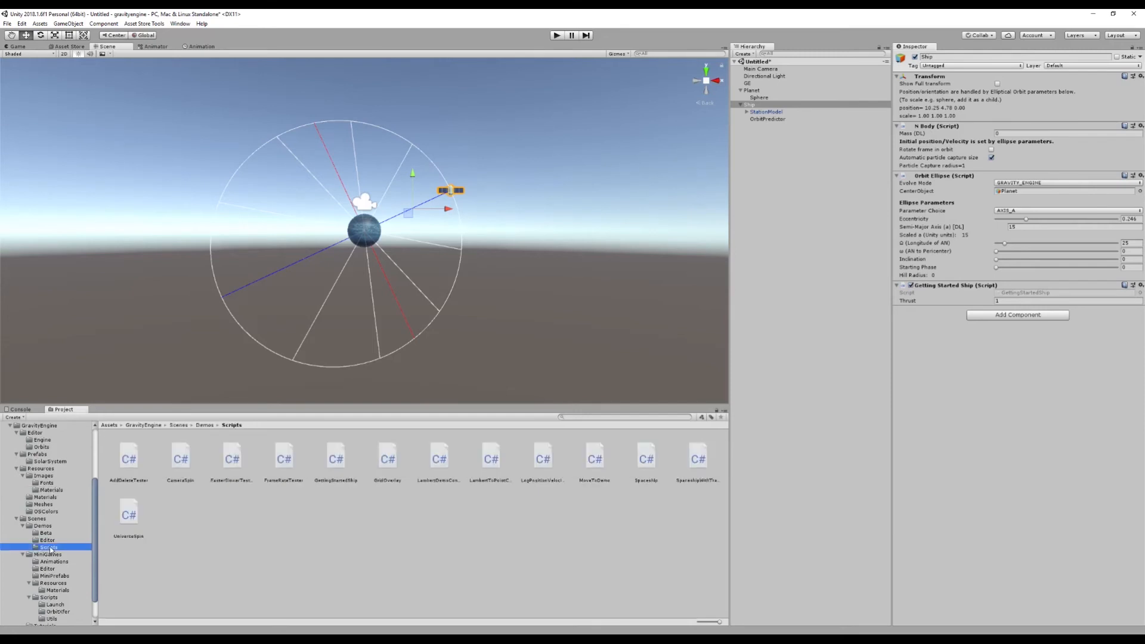
click(335, 460)
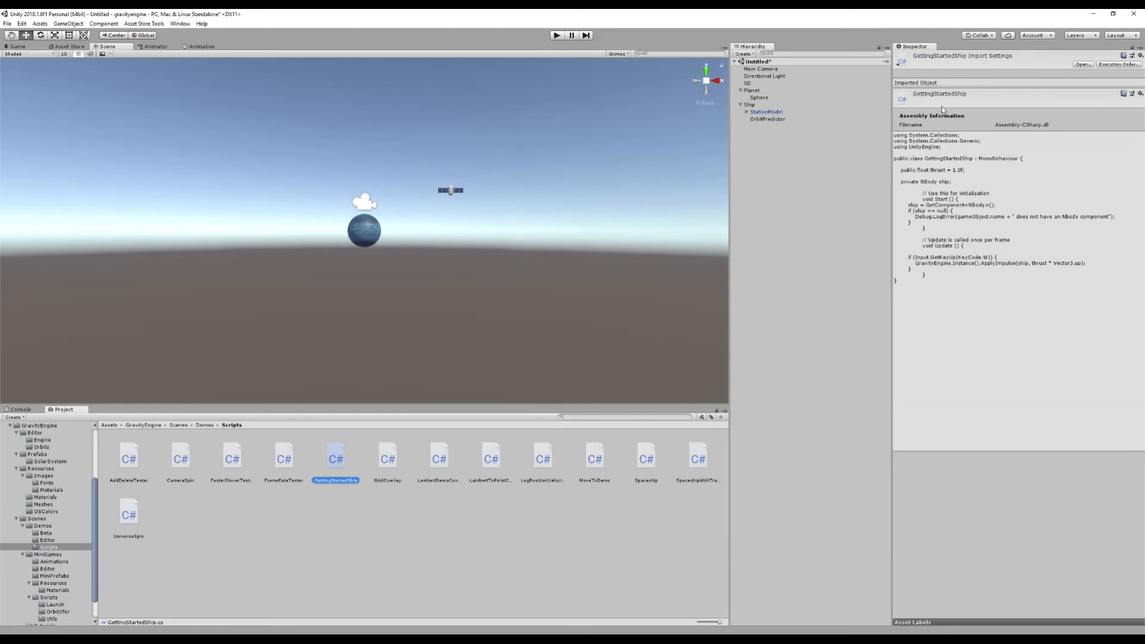
drag(893, 167, 782, 187)
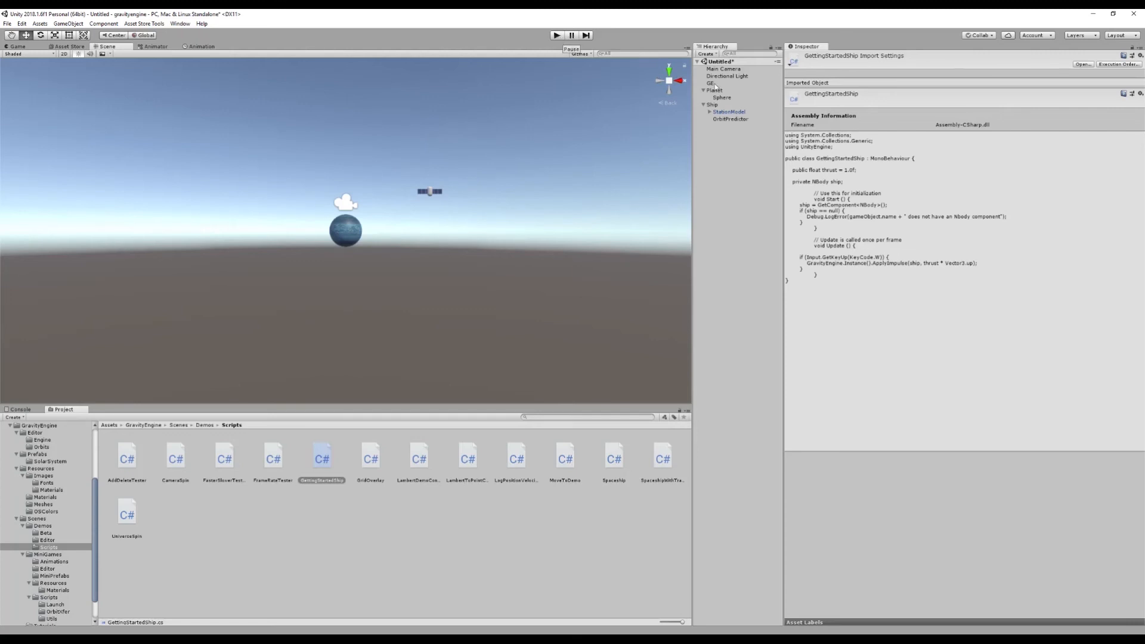
drag(783, 179, 898, 186)
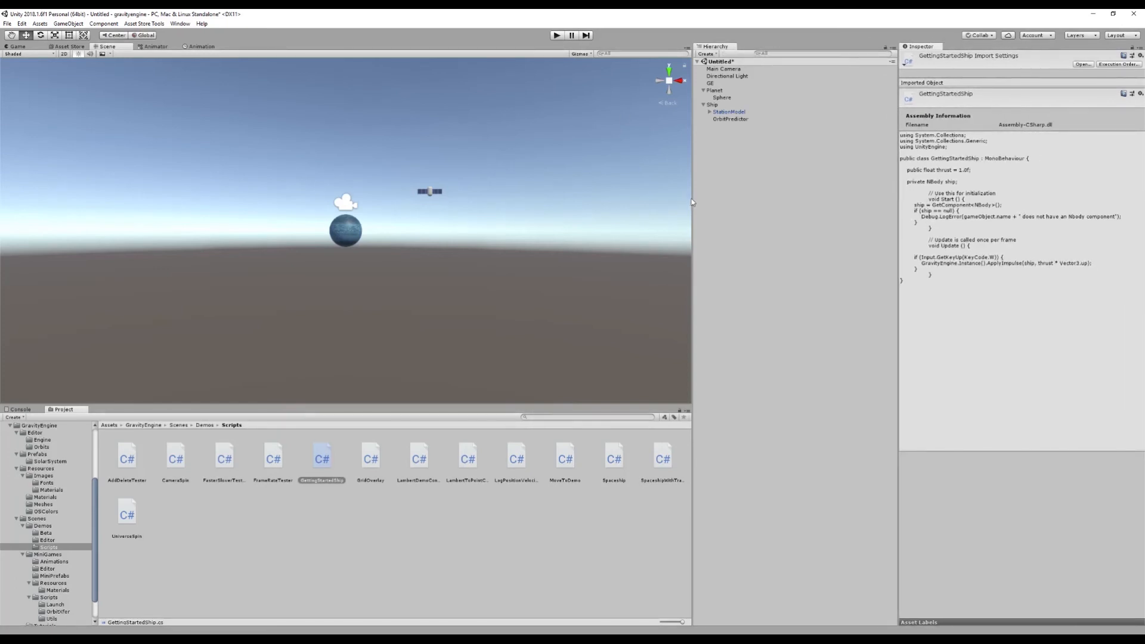
Run the scene, fire the ship's thrust impulse twice to check how the predicted orbit responds, and stop it.
click(555, 35)
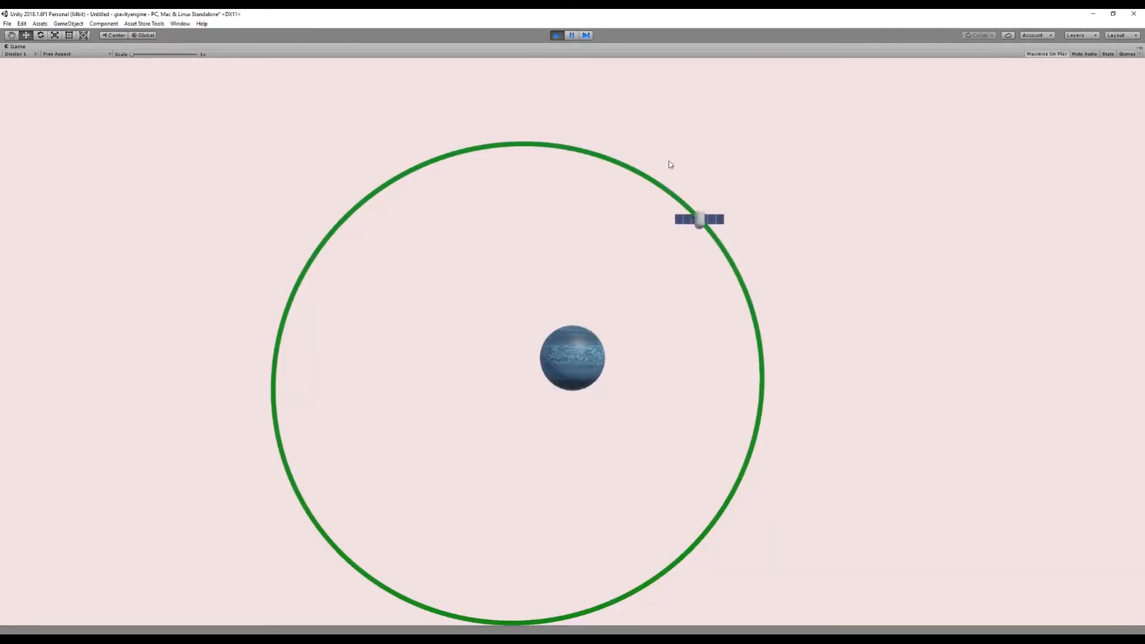
key(space)
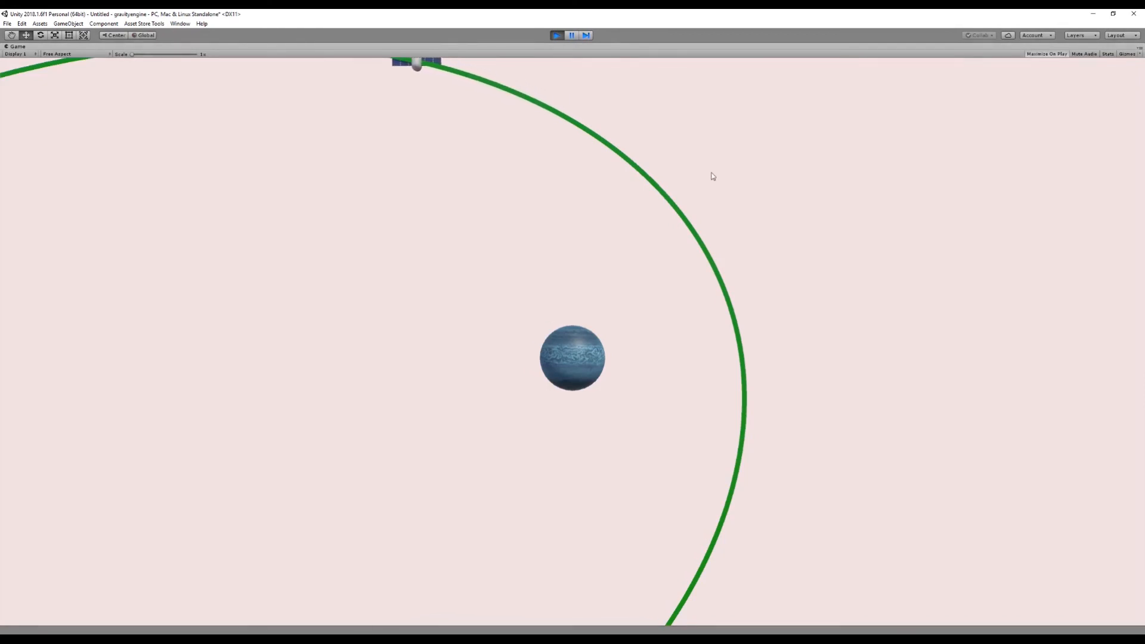
key(space)
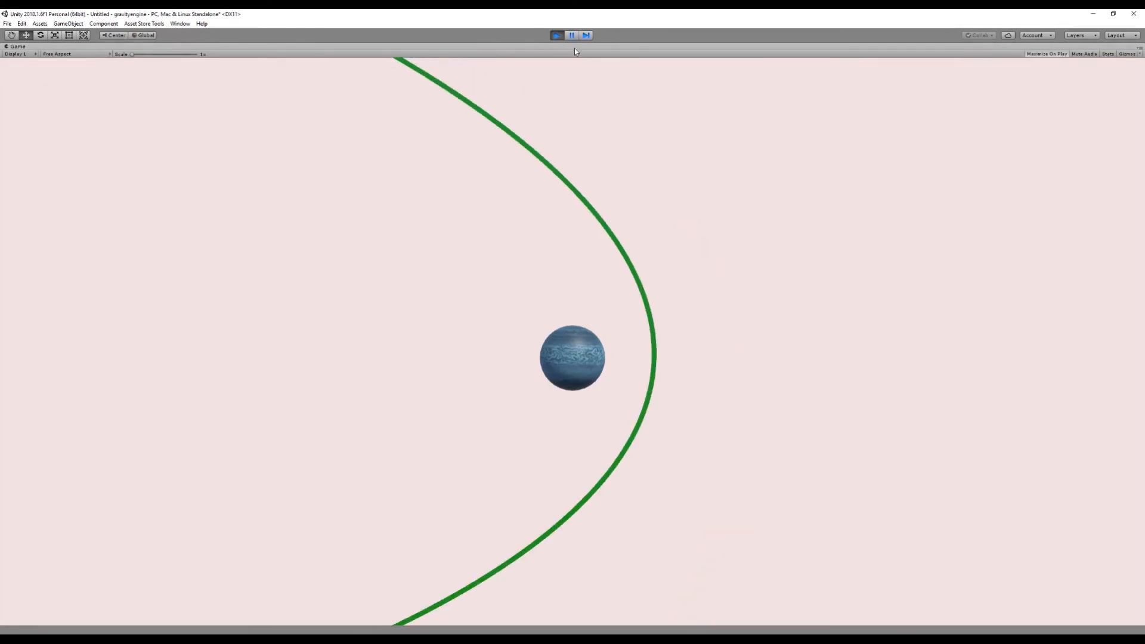
click(556, 35)
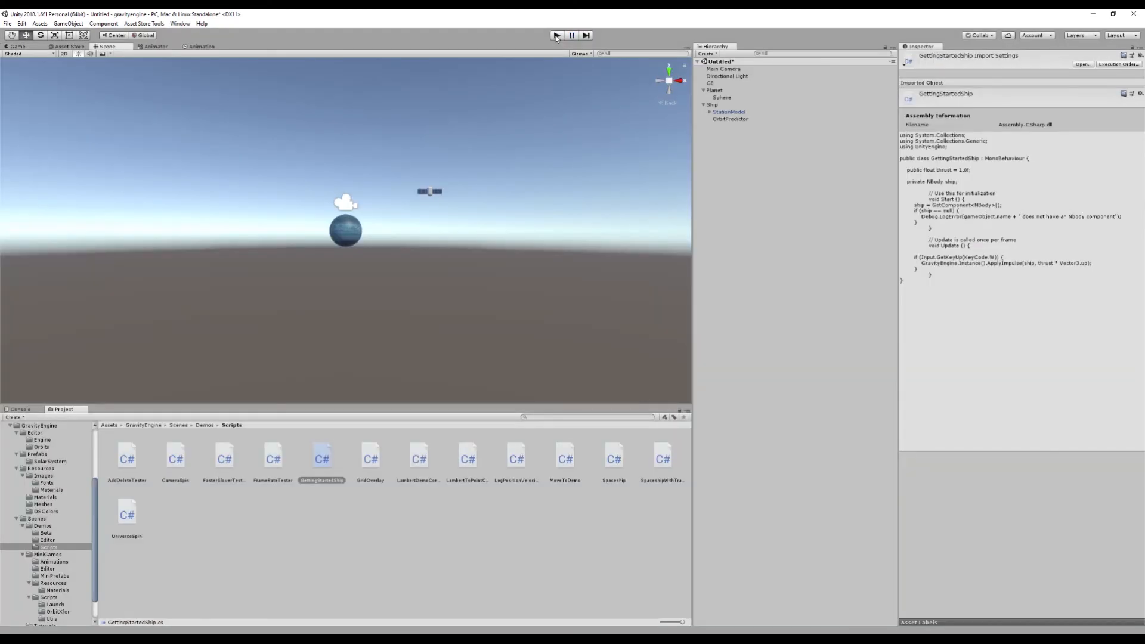